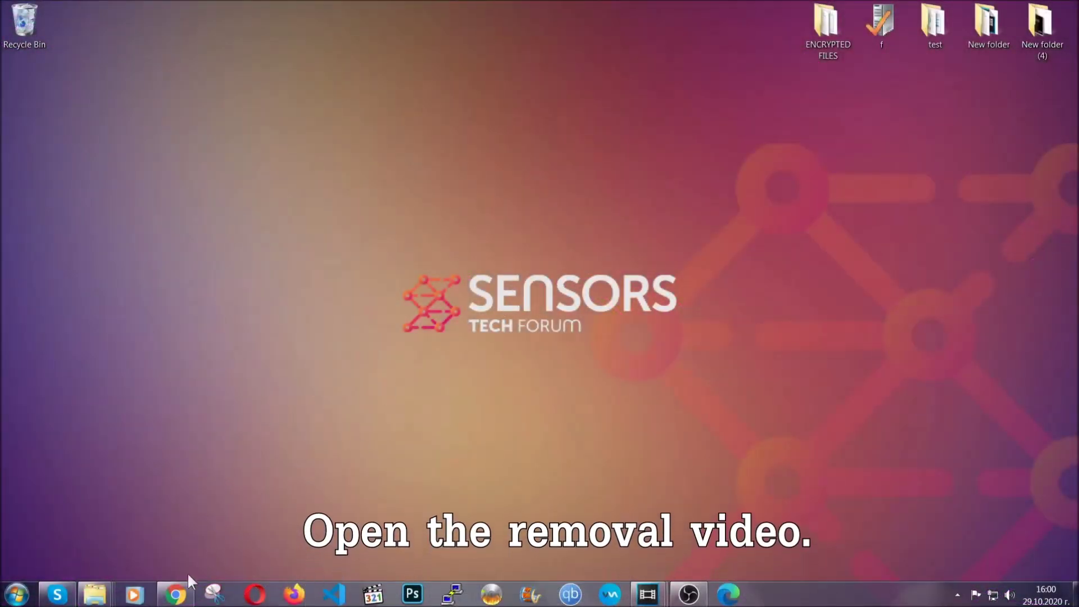
- Bring up Chrome and follow the Full Removal Guide link in the YouTube video's description
left_click(175, 593)
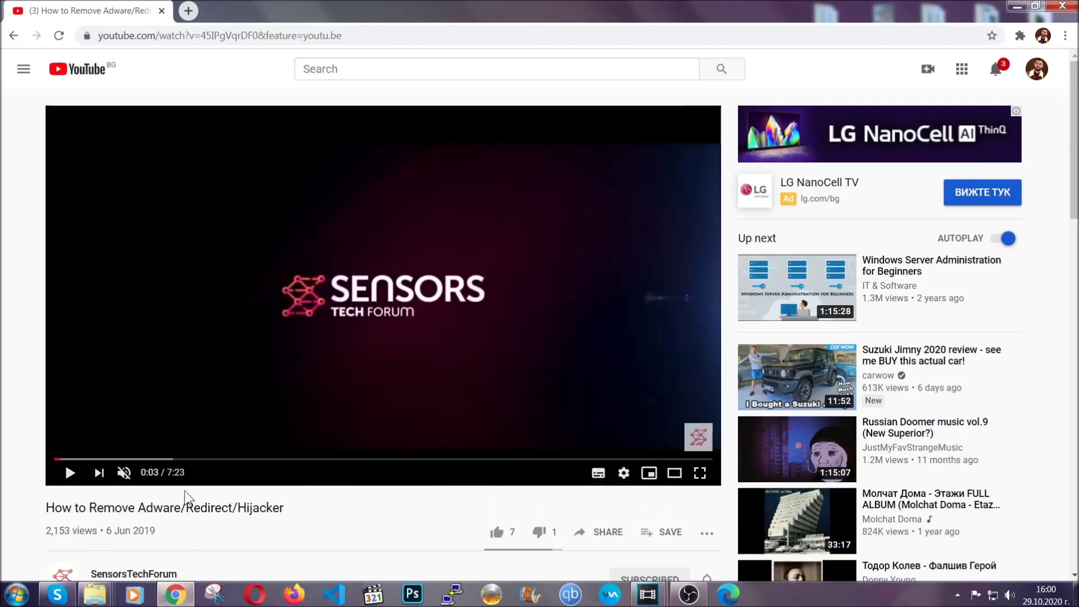
scroll(215, 396, "down", 5)
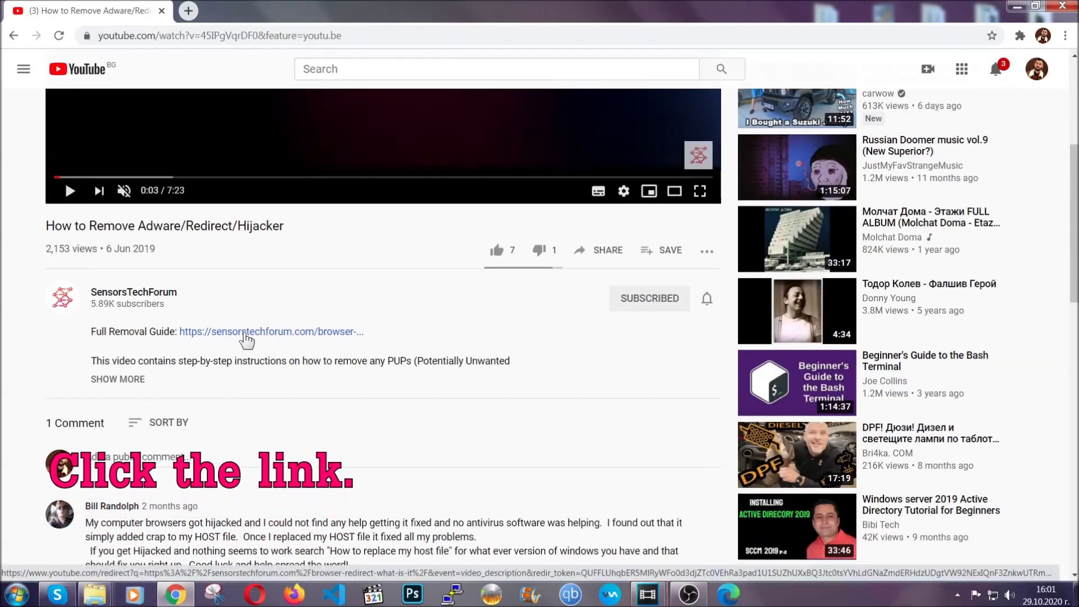
left_click(245, 338)
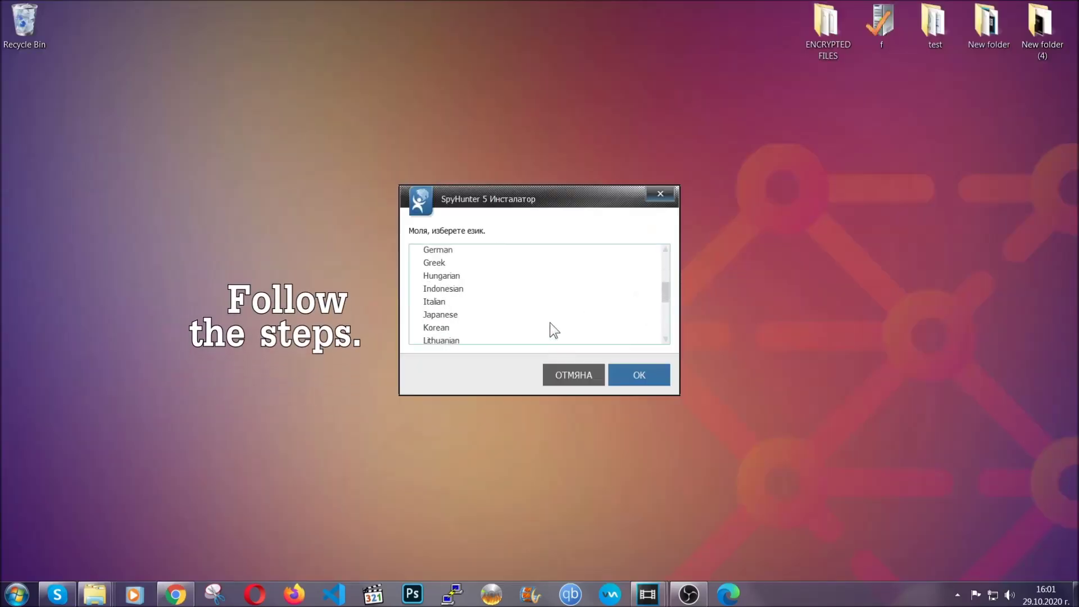
- Install SpyHunter 5 in English, accepting the EULA, and finish setup so its scan runs
scroll(534, 331, "down", 1)
scroll(549, 331, "up", 3)
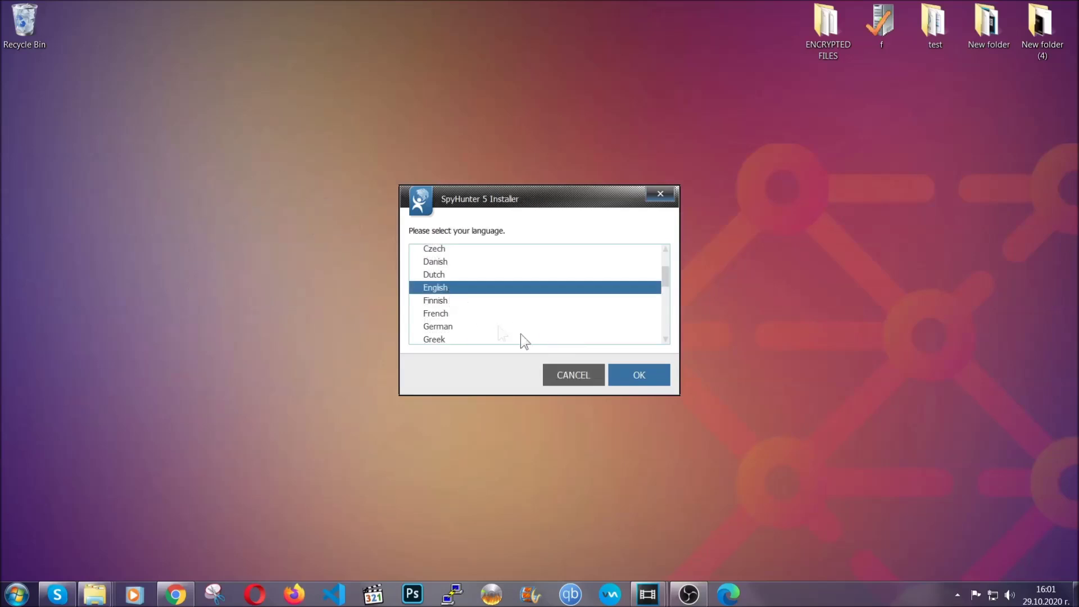
left_click(635, 378)
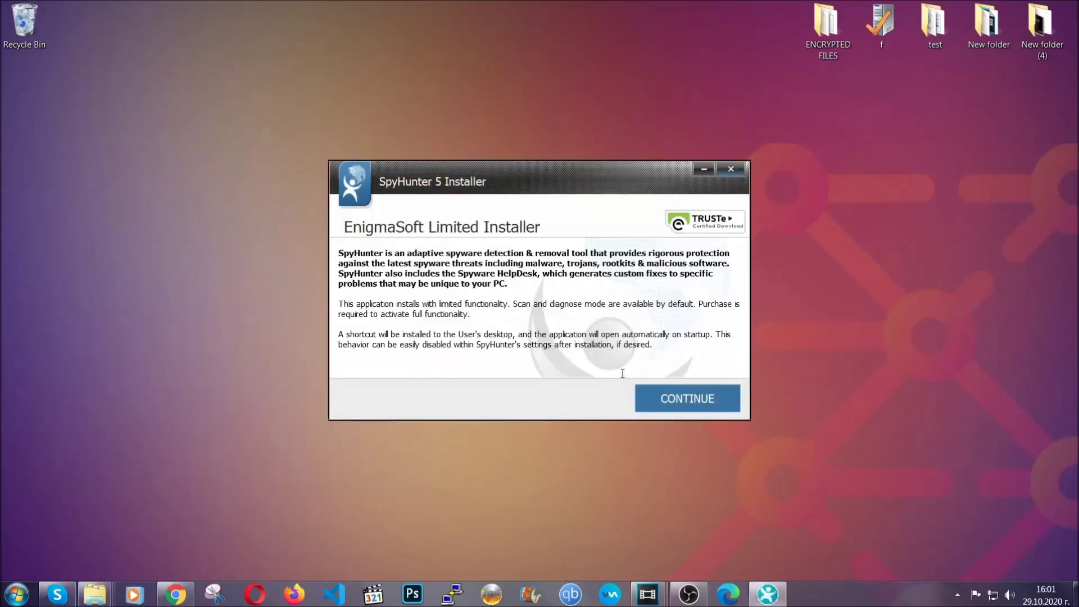
left_click(648, 392)
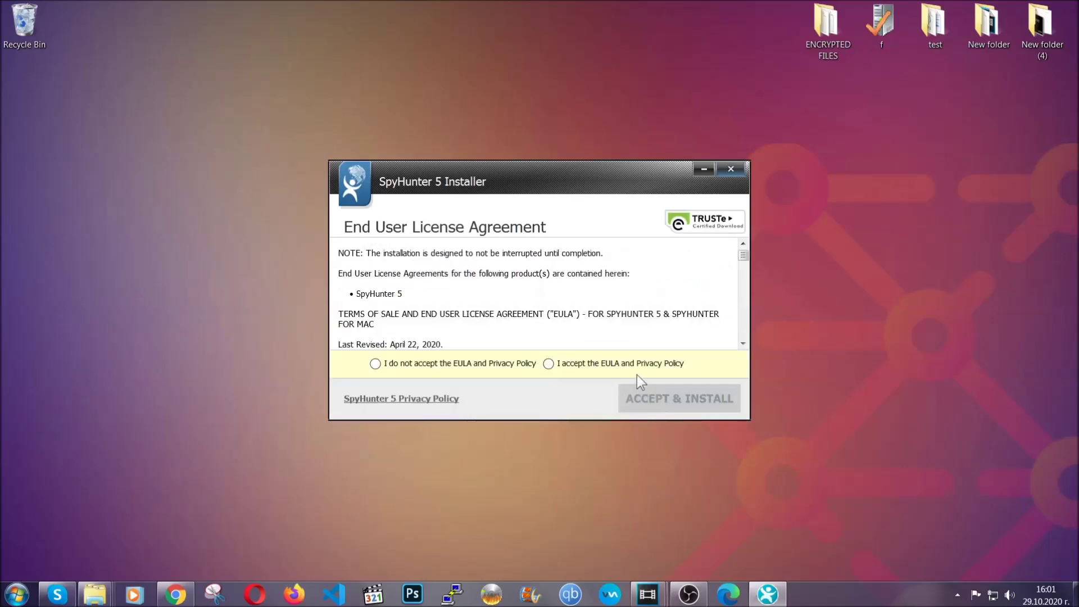
left_click(632, 363)
left_click(651, 394)
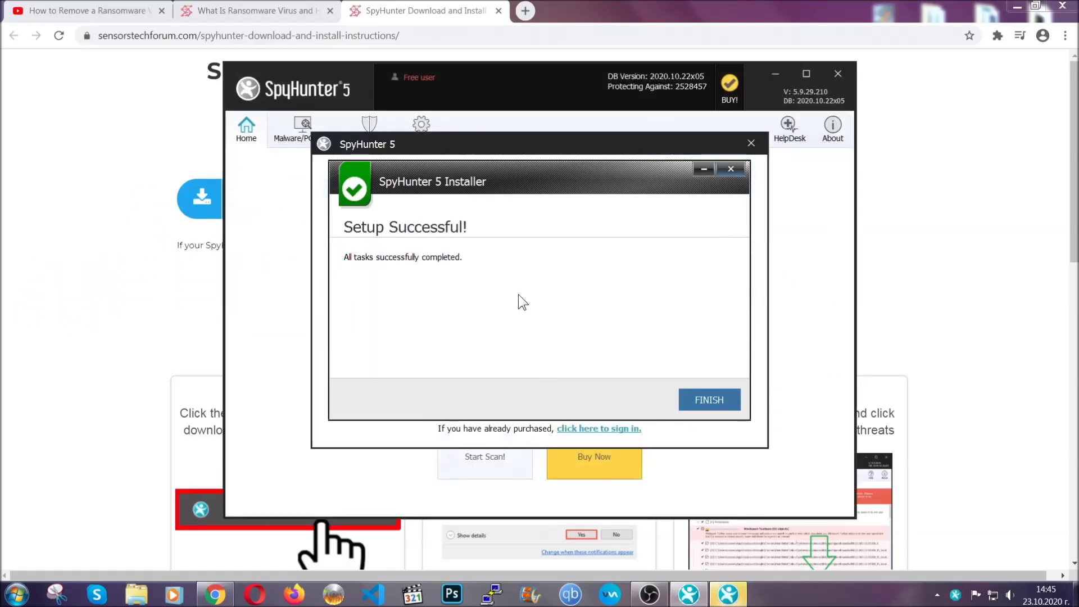
left_click(690, 401)
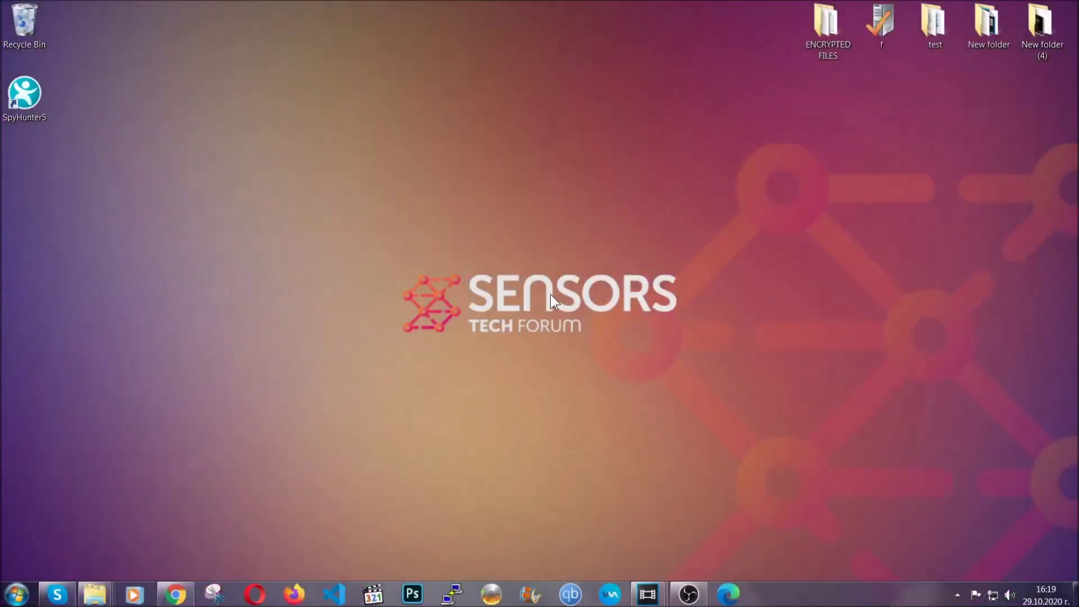
- Uninstall SUSPICIOUS PROGRAM through APPWIZ.CPL and dismiss the removal confirmation
key("super+r")
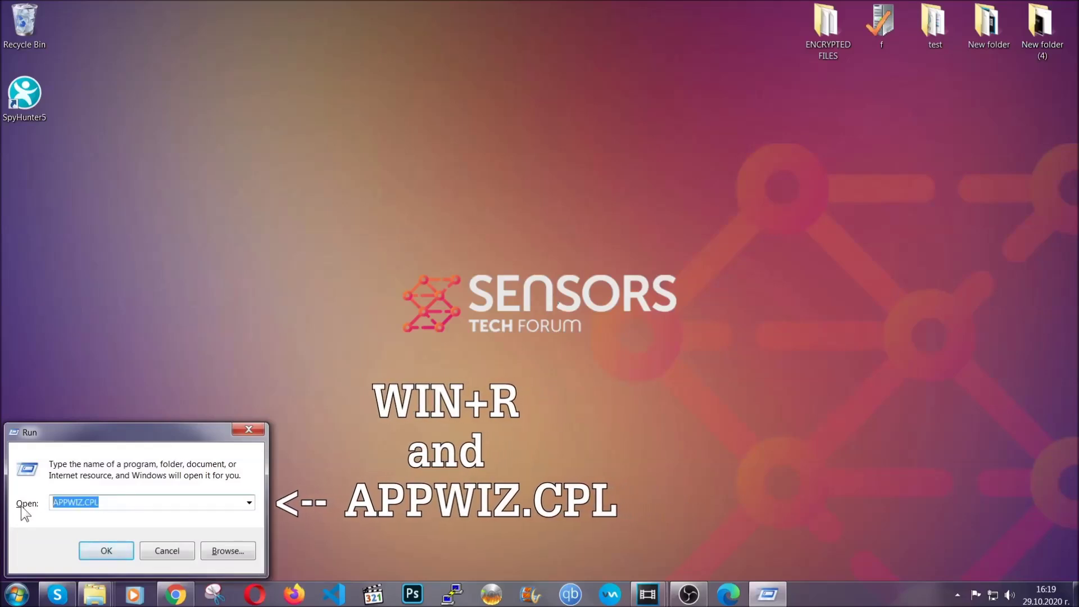
left_click(107, 548)
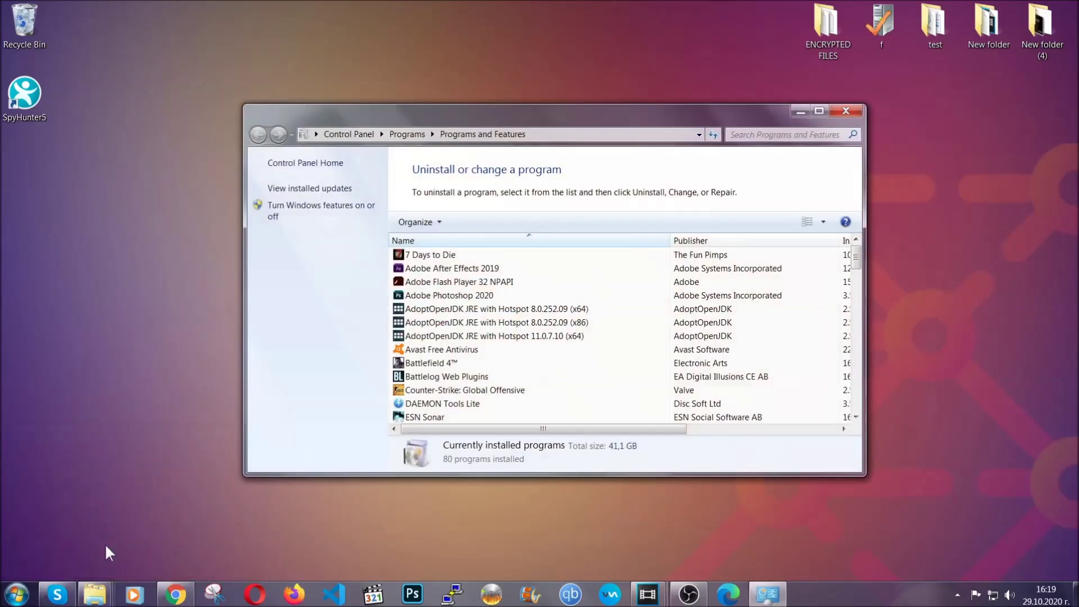
scroll(571, 307, "down", 20)
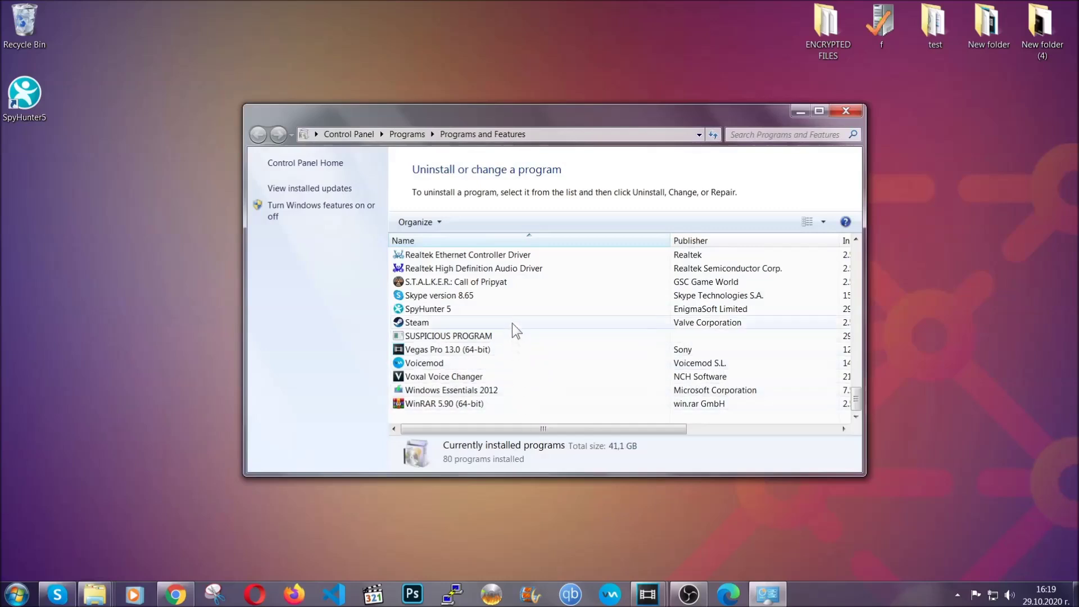
left_click(457, 338)
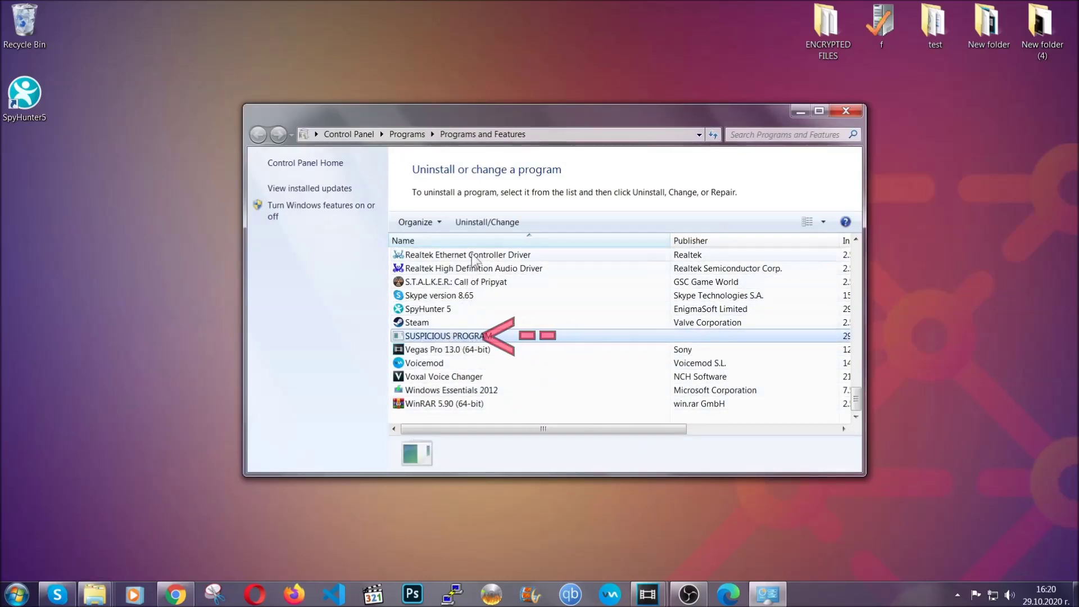
left_click(478, 221)
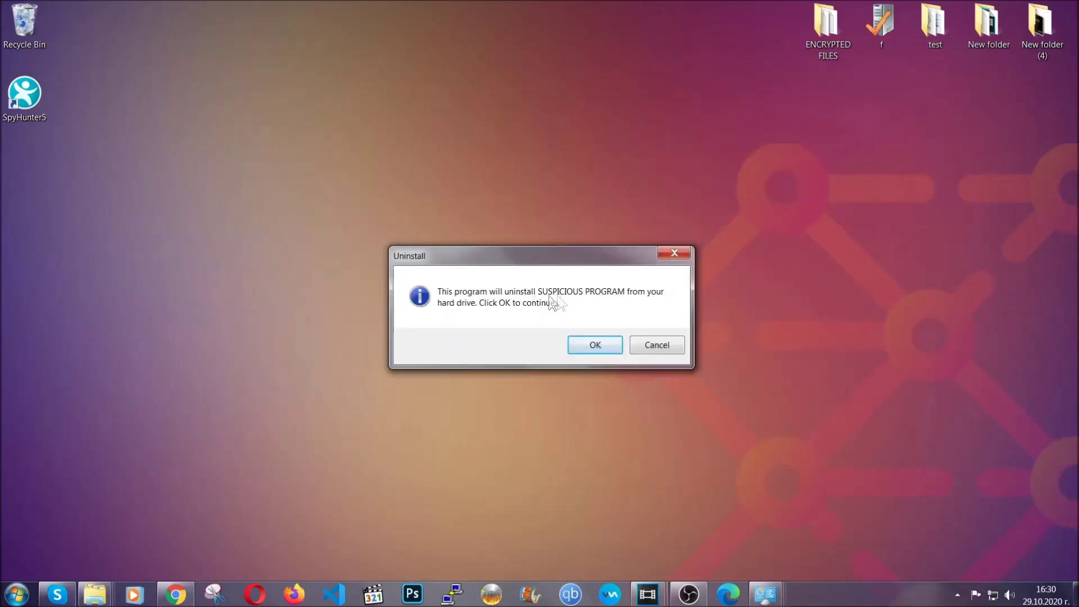
left_click(593, 346)
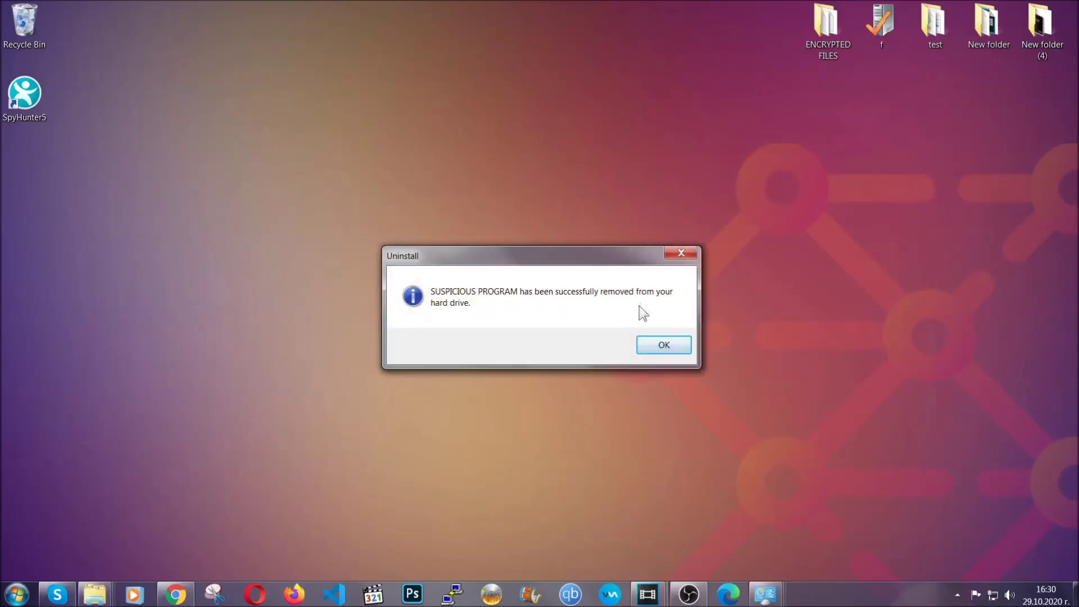
left_click(647, 342)
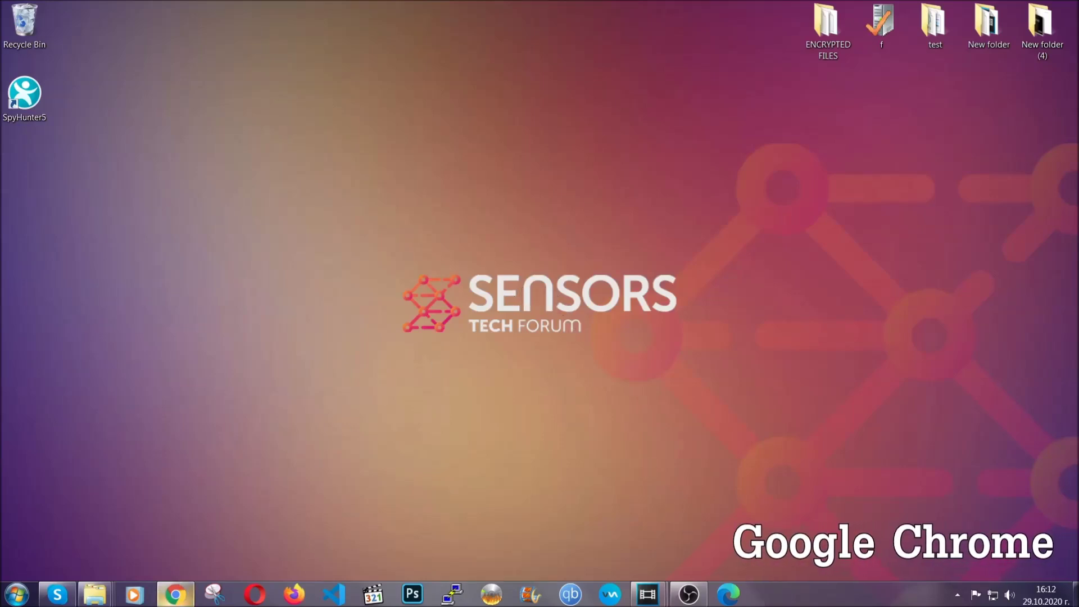
- Clear Chrome's All time browsing data at chrome://settings/clearBrowserData, leaving Passwords unticked
left_click(183, 602)
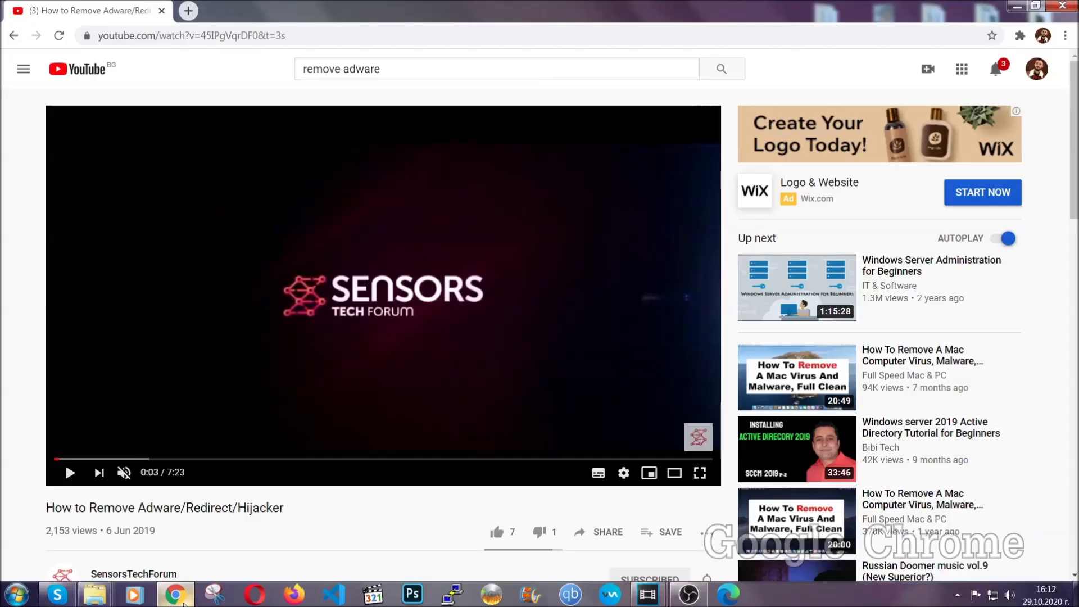
left_click(234, 40)
type("chro")
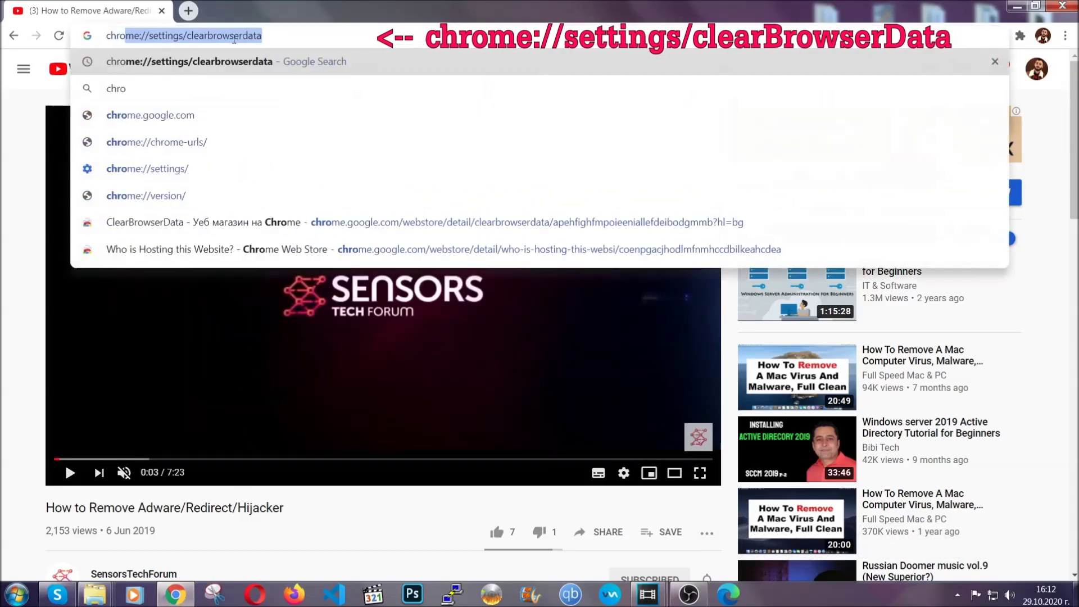
type("me:/")
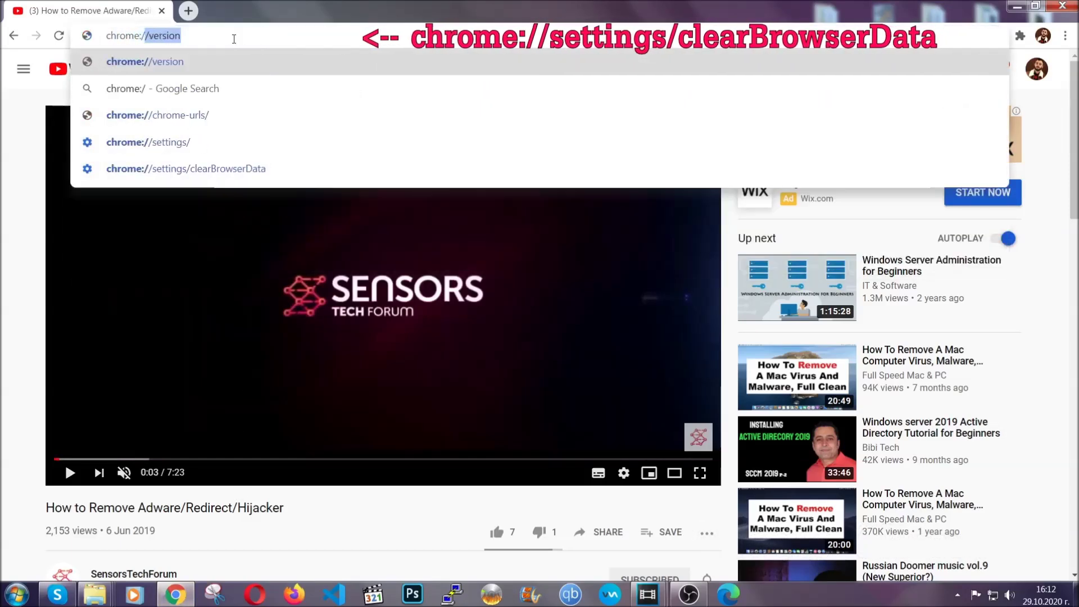
type("/setting")
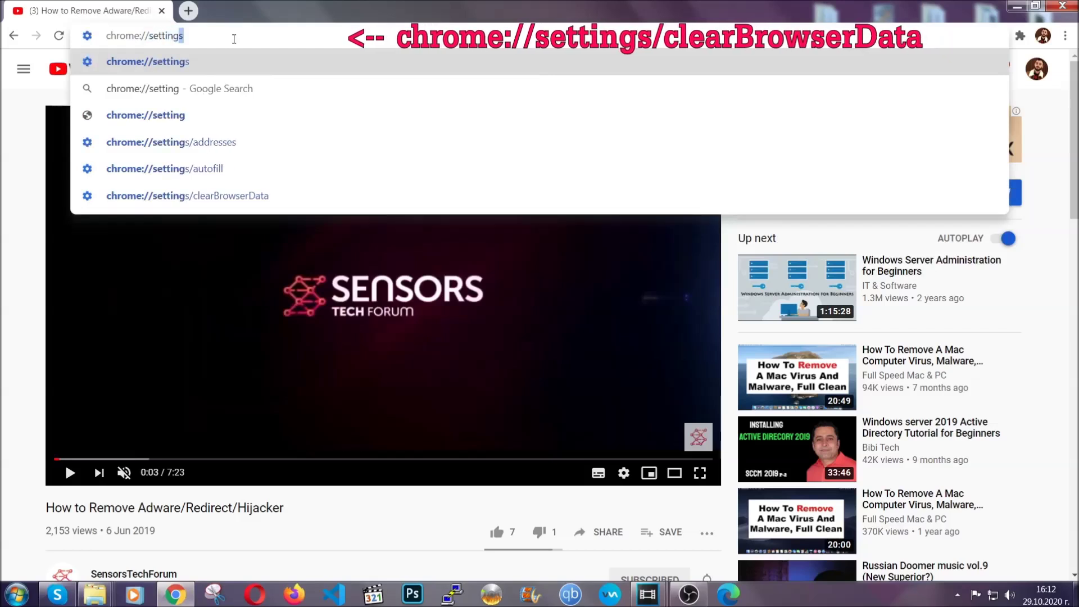
type("s/ce")
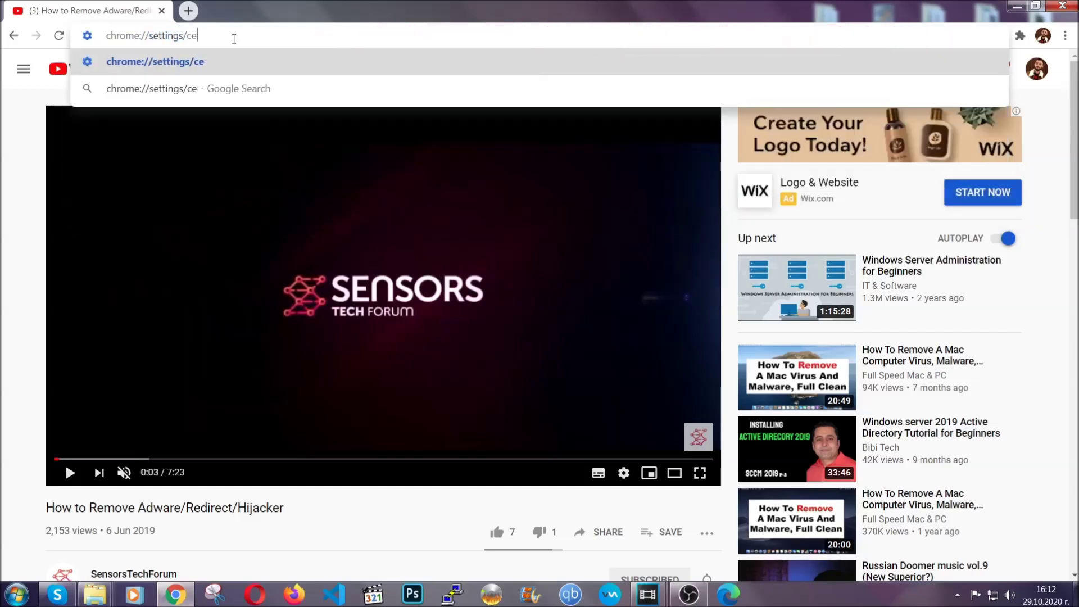
key("BackSpace")
type("lear")
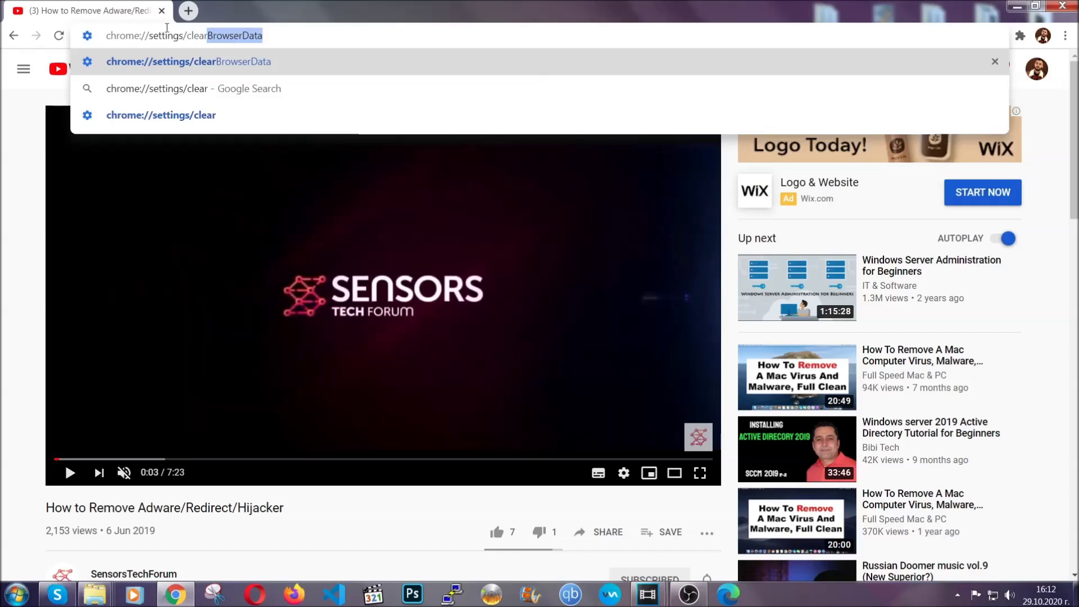
left_click(158, 60)
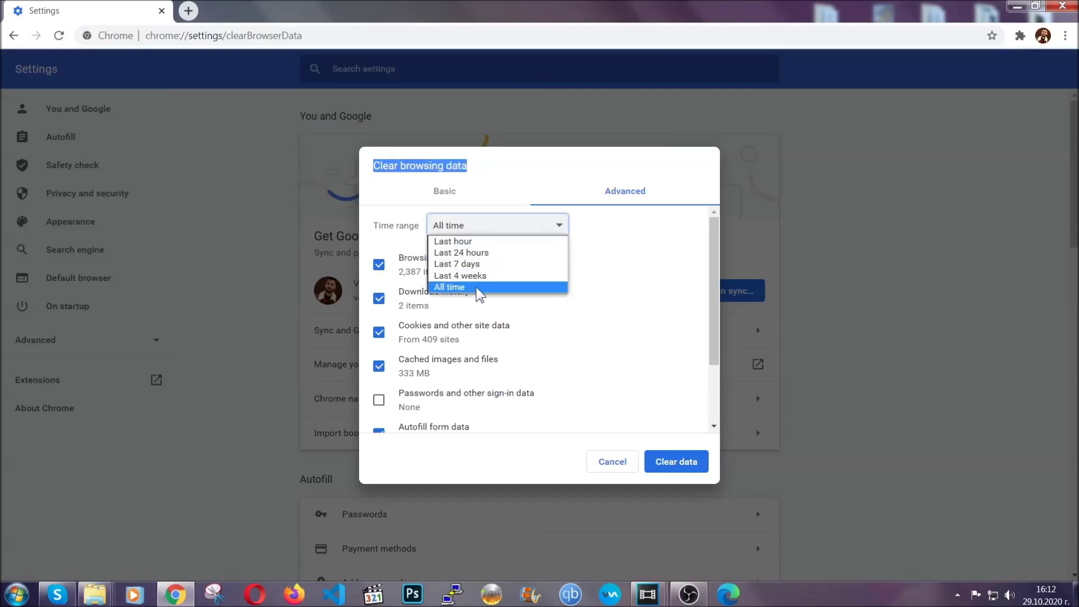
left_click(477, 287)
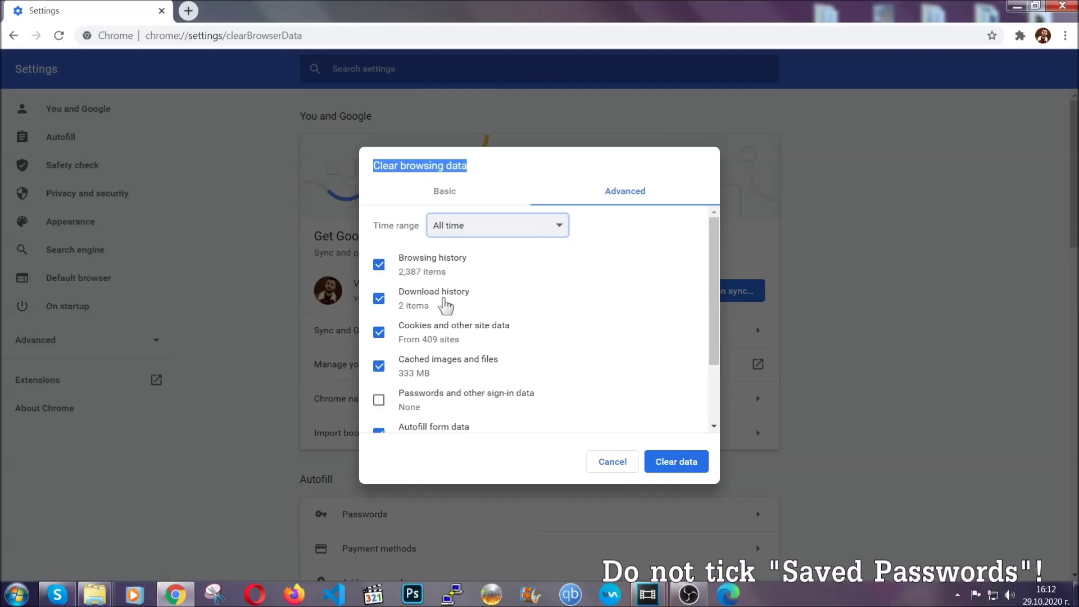
scroll(433, 365, "down", 2)
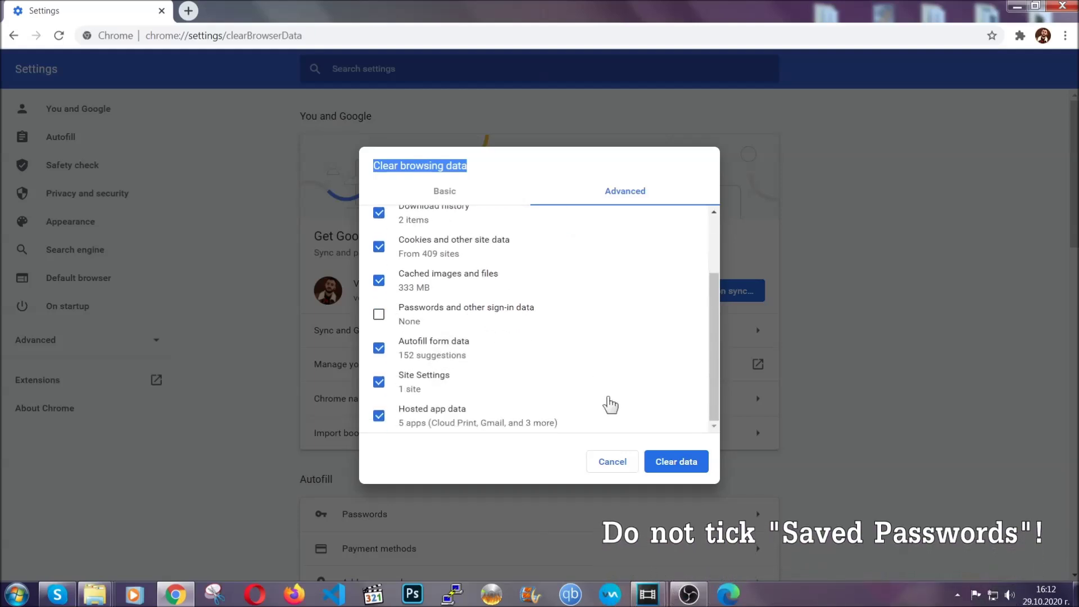
left_click(661, 457)
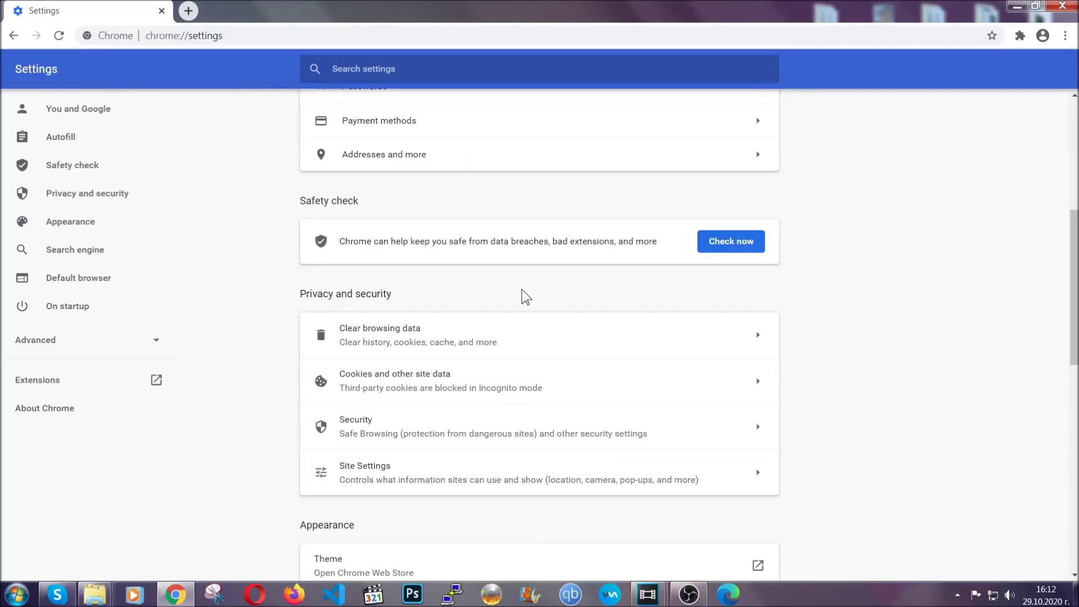
- Remove the Bulk Media Downloader extension from Chrome's Extensions page, then minimise Chrome
left_click(1066, 38)
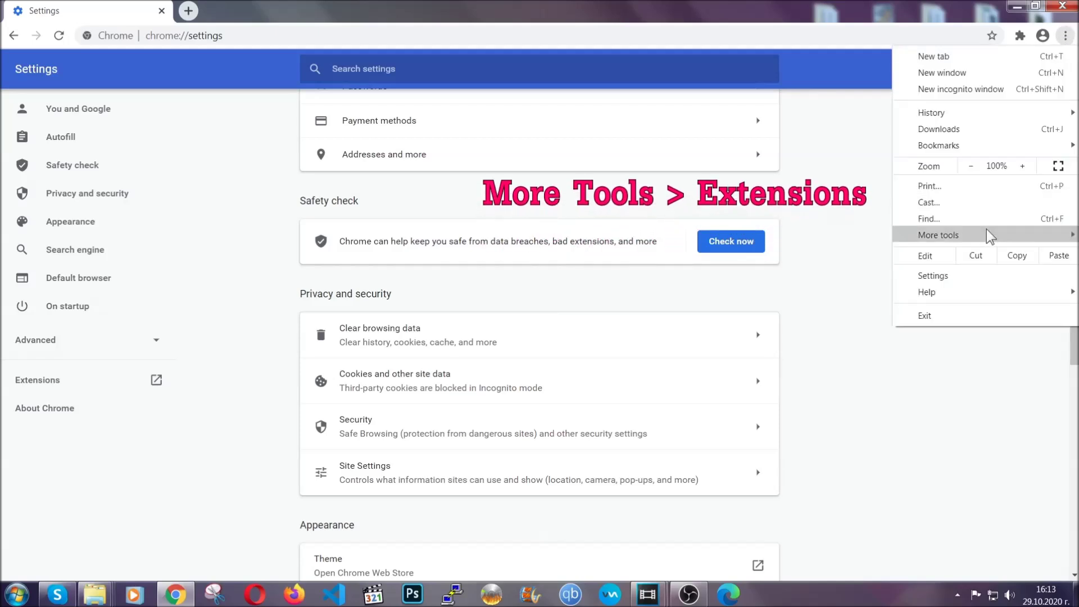
mouse_move(986, 230)
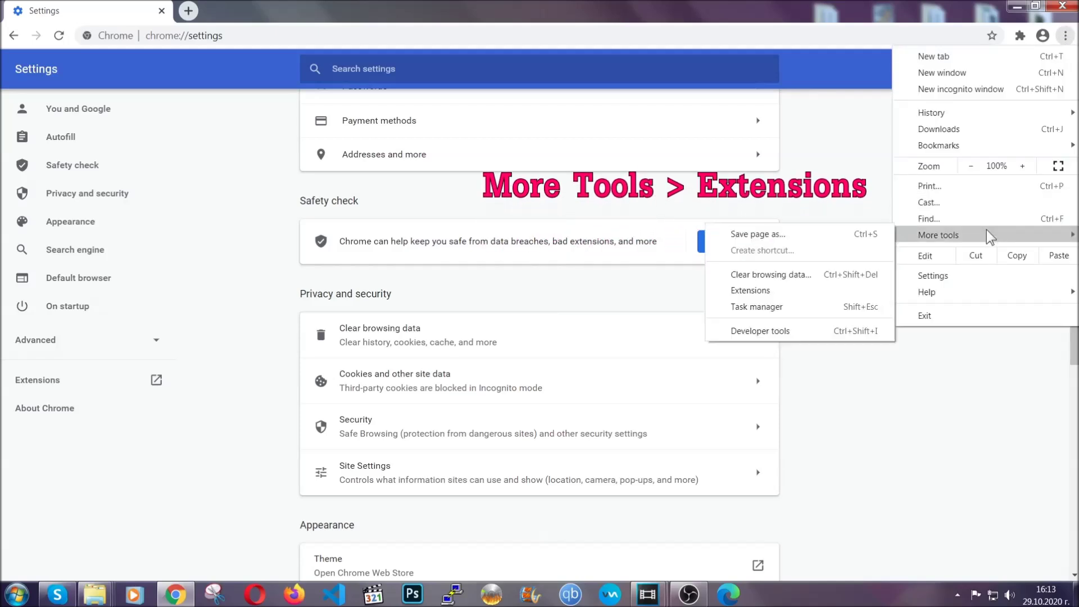
left_click(780, 292)
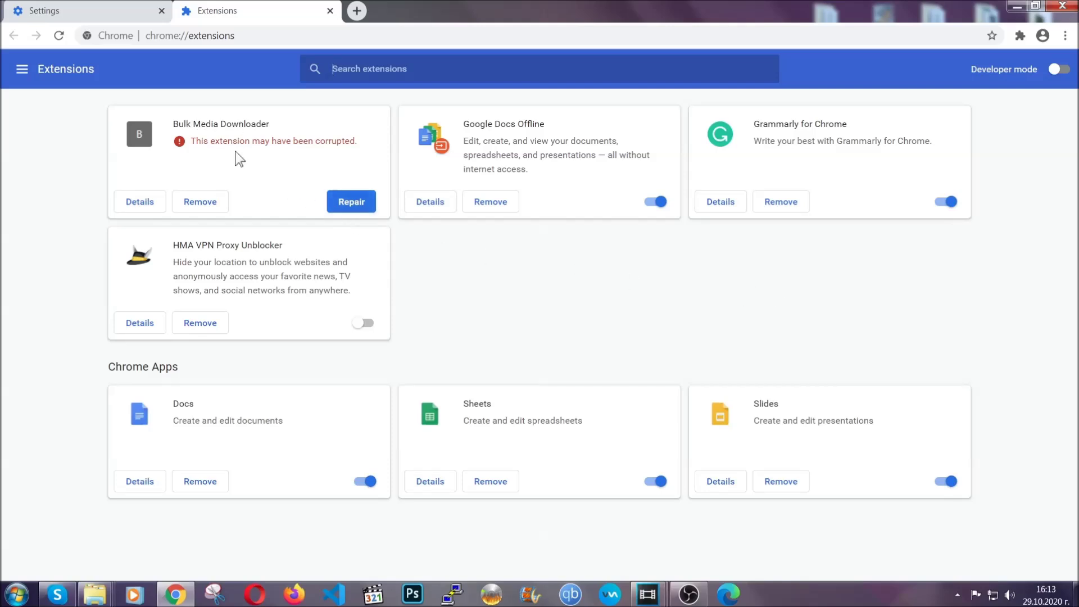
left_click(209, 204)
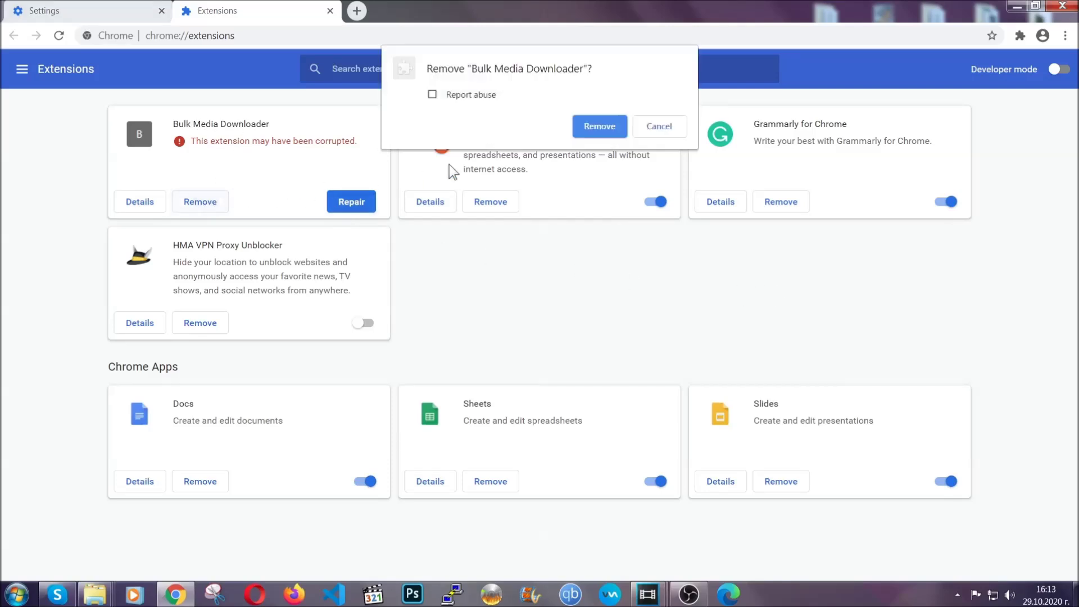
left_click(582, 127)
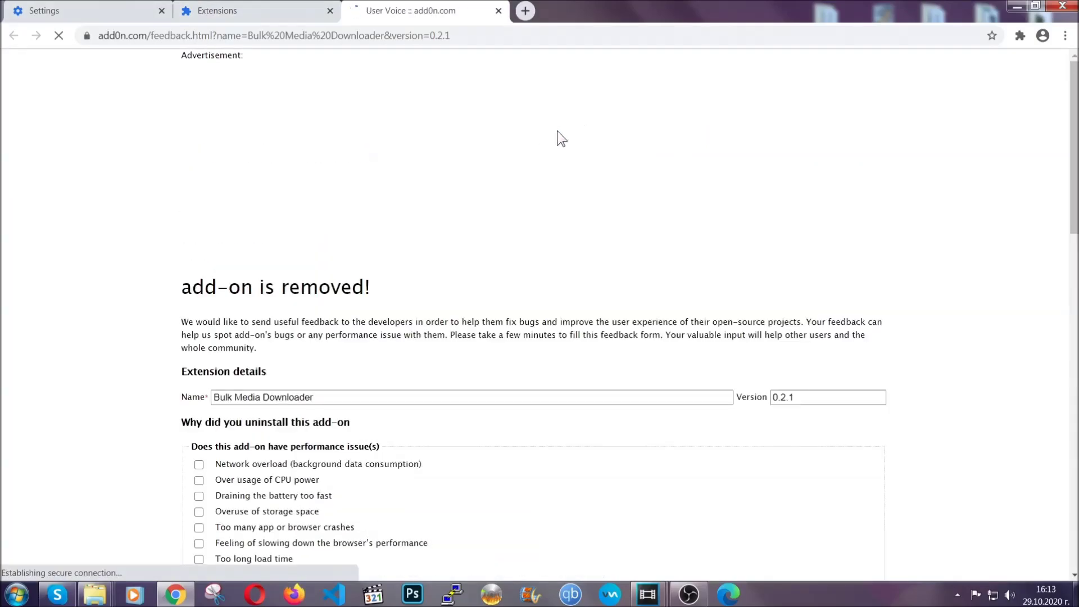
left_click(274, 12)
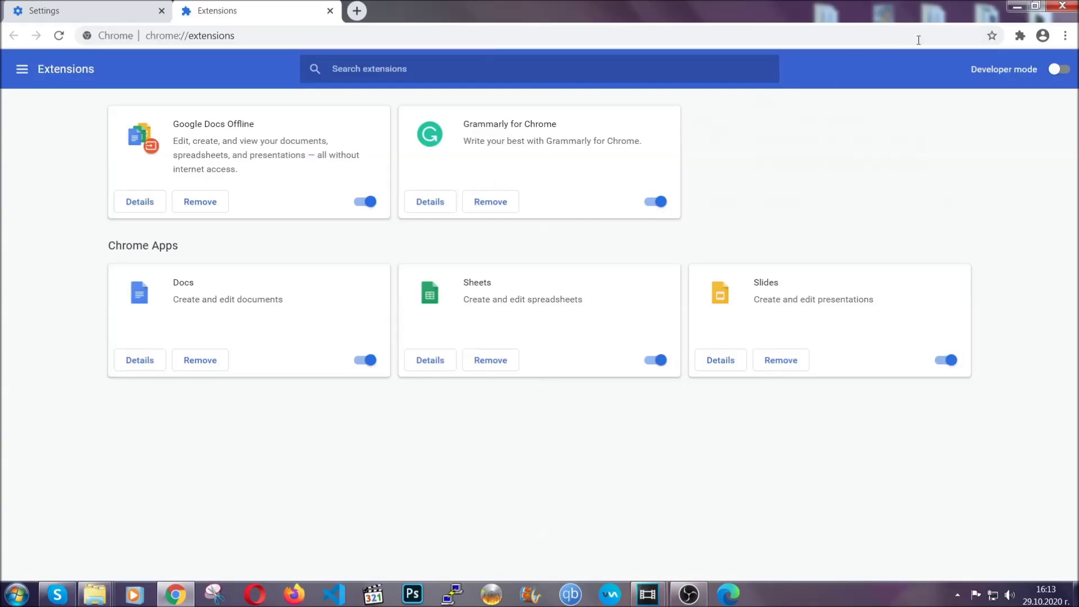
left_click(1017, 8)
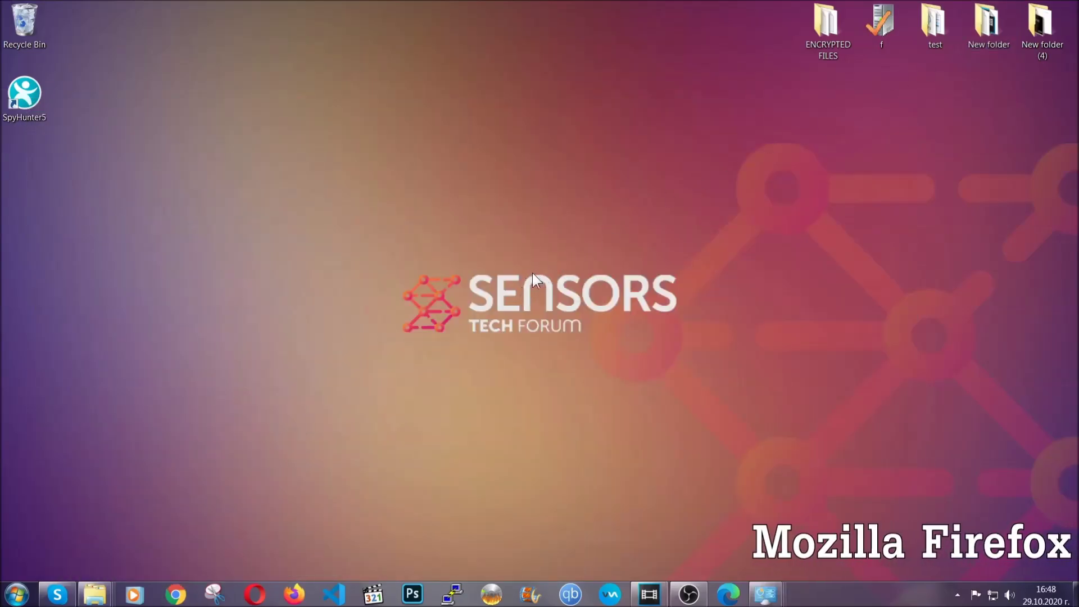
- Launch Firefox, load about:support, and choose Refresh Firefox
left_click(294, 592)
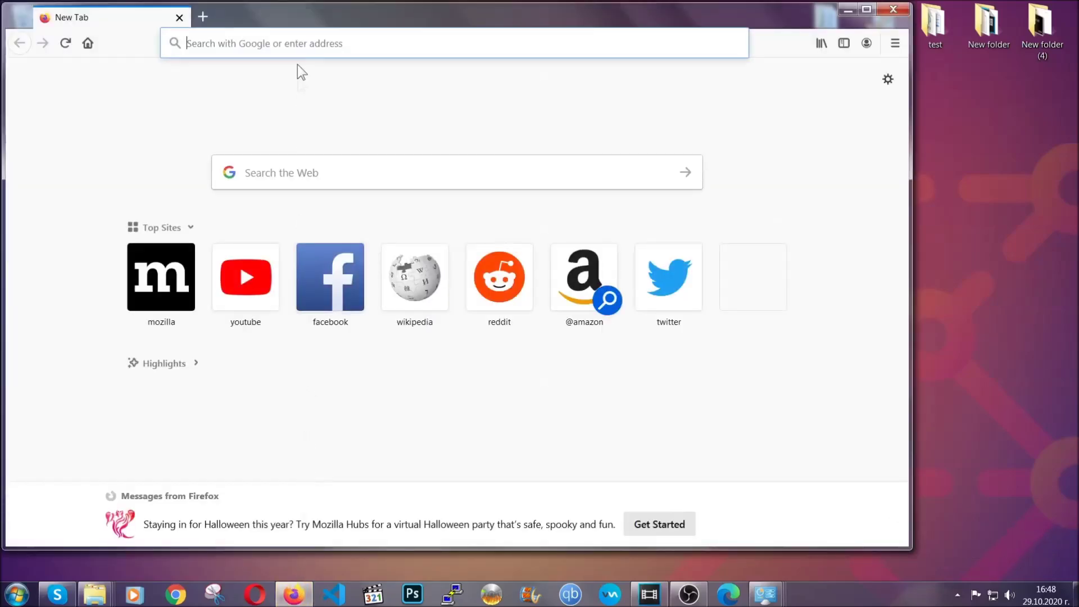
left_click(296, 43)
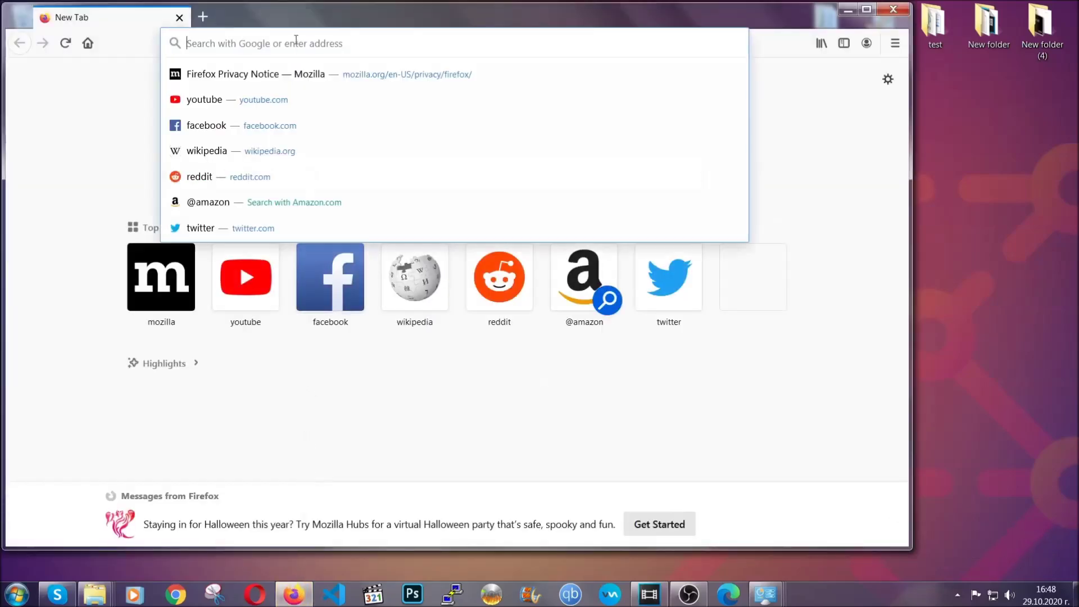
type("about:support")
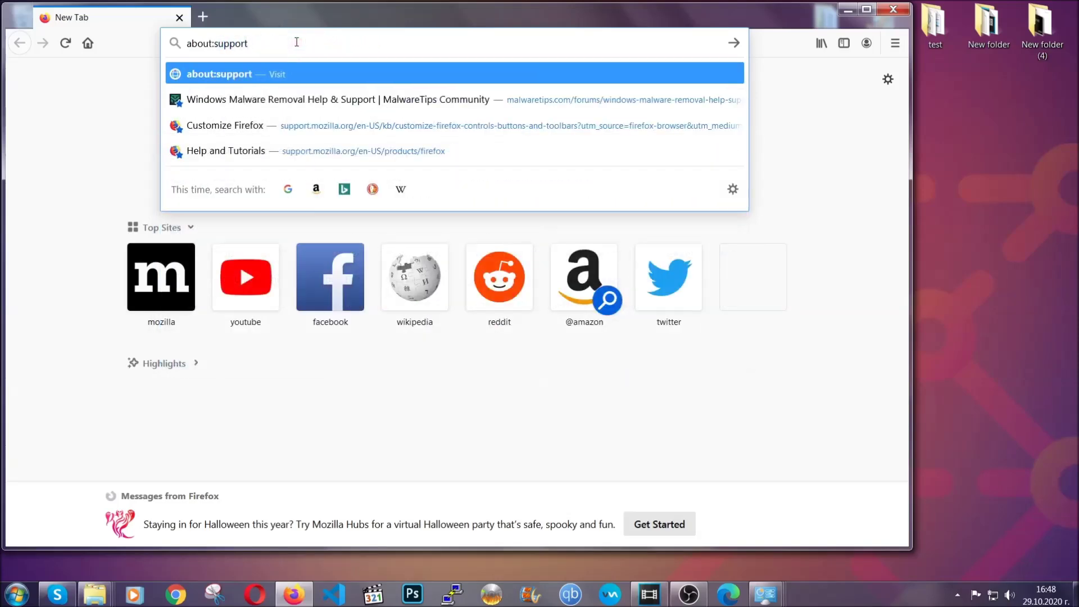
key("Return")
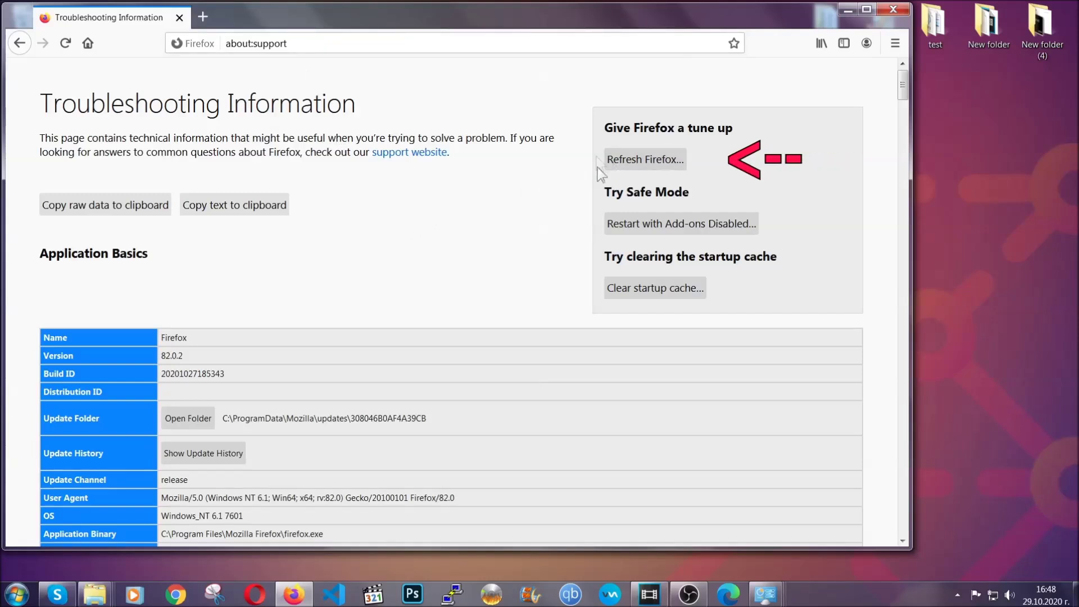
left_click(638, 164)
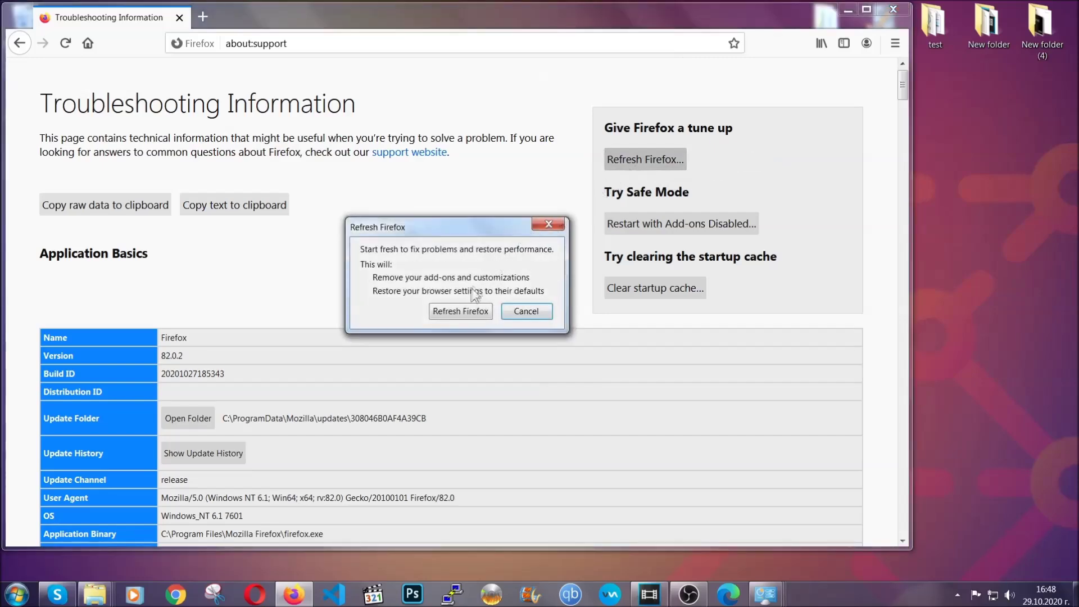
- Confirm the Firefox refresh, then minimise Firefox from the Success page
left_click(460, 312)
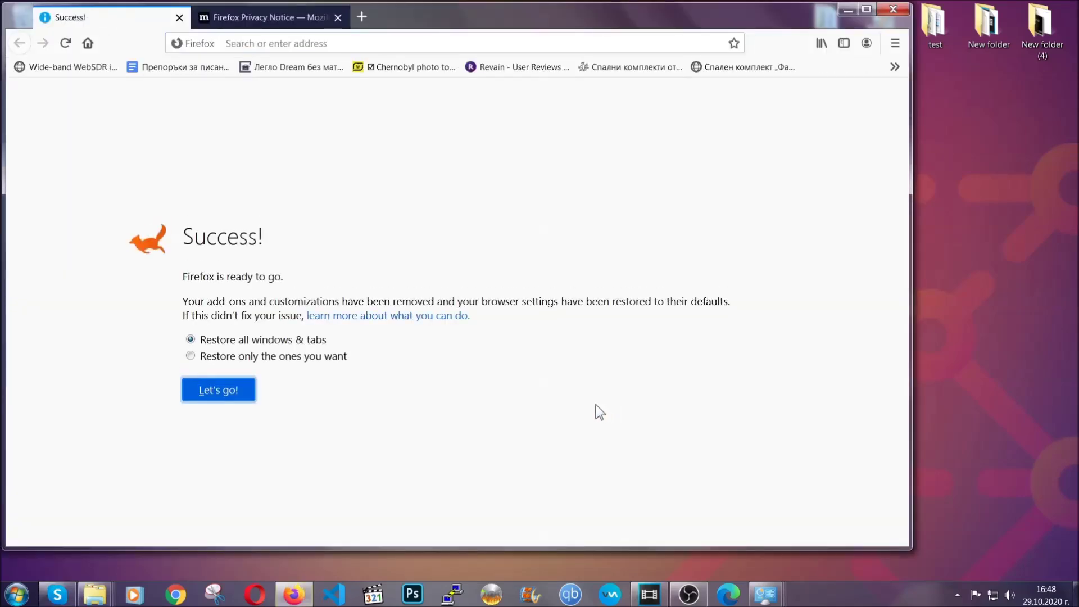
left_click(847, 10)
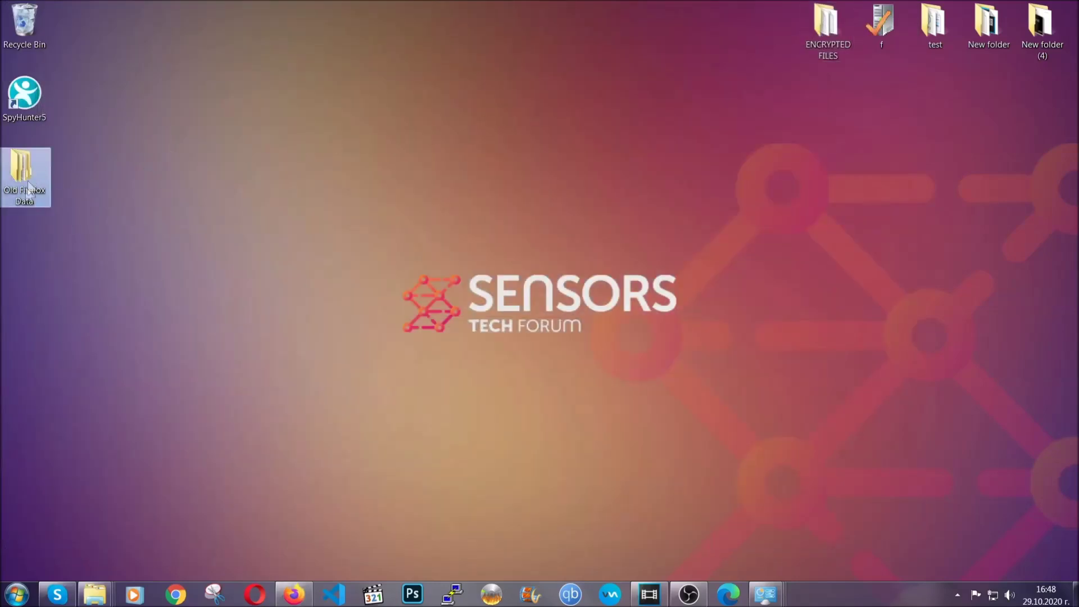
- Launch Edge from the taskbar and enter edge://settings/clearBrowserData in the address bar
mouse_move(20, 194)
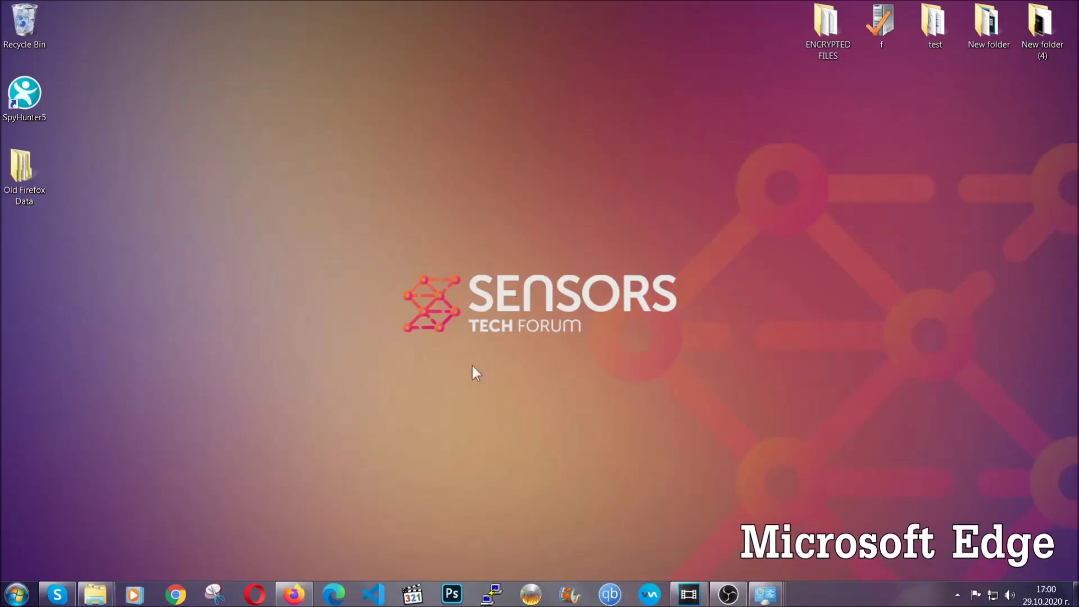
left_click(334, 593)
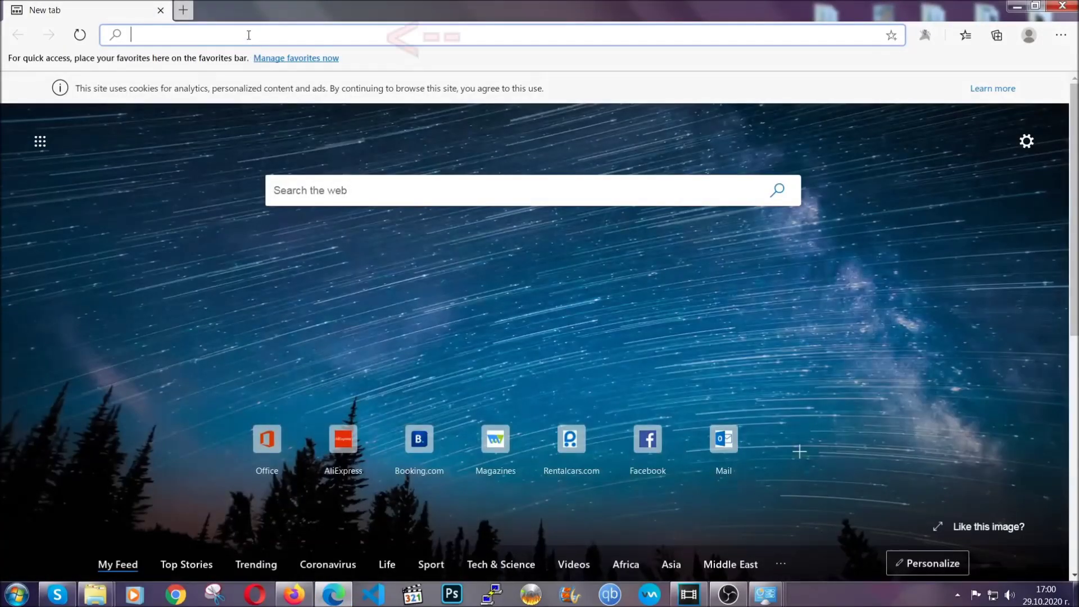
type("edge:")
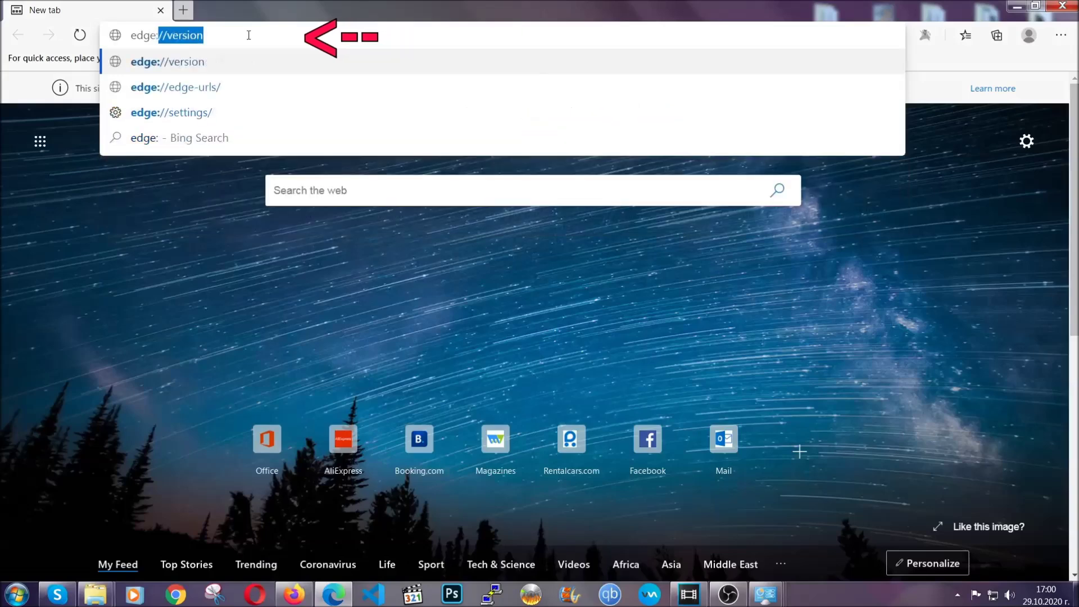
type("//settings/")
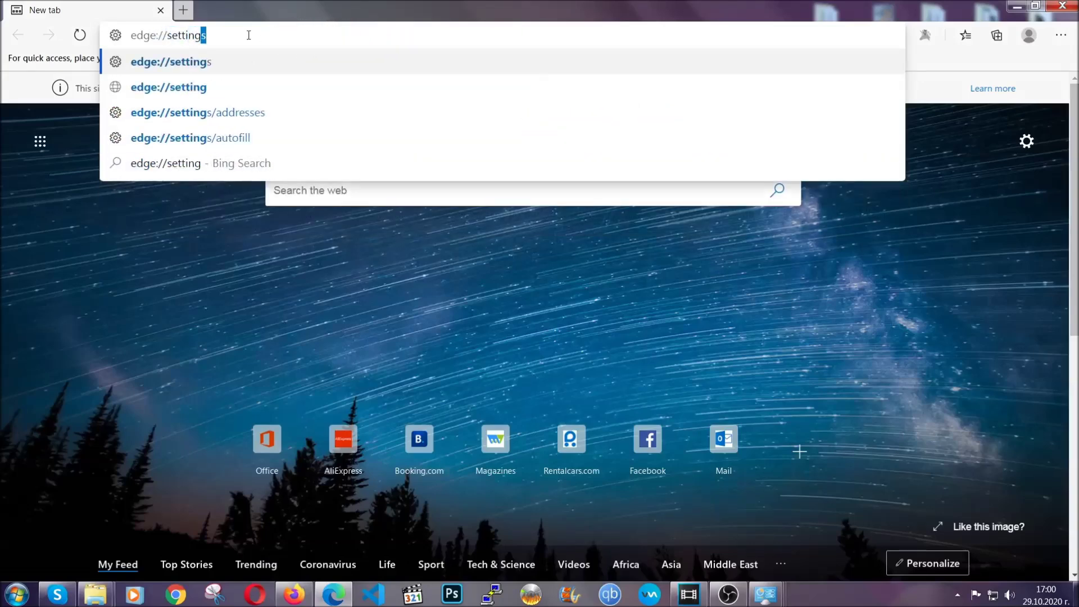
type("clear")
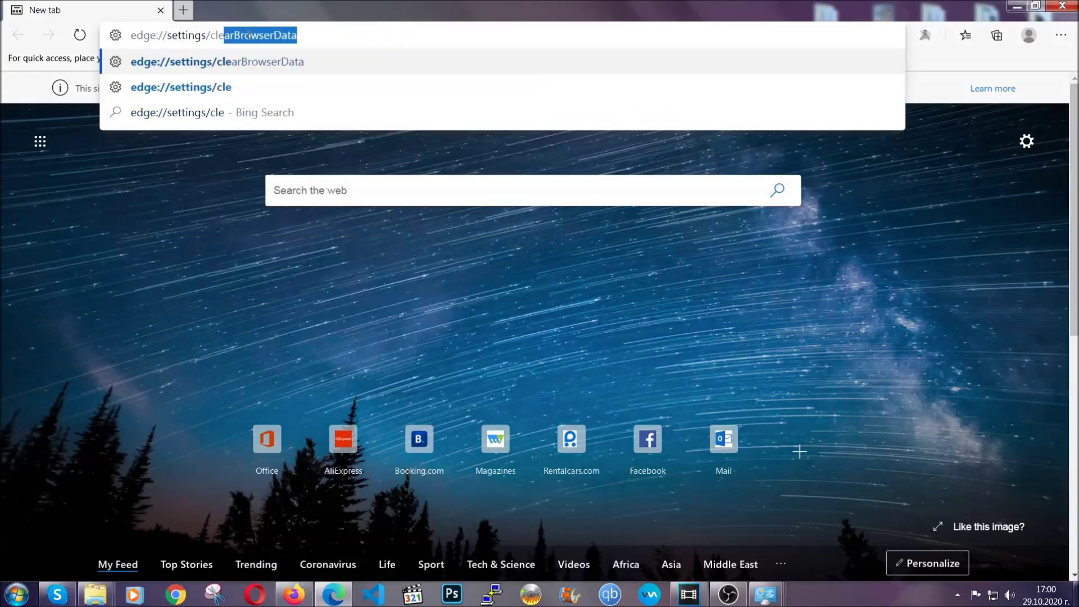
type("BrowserDa")
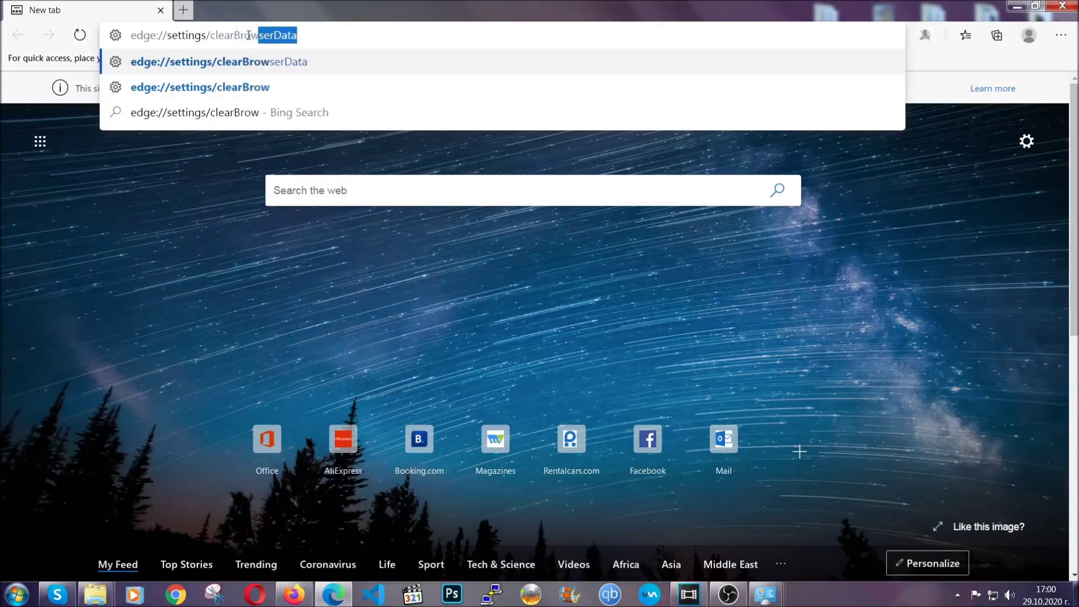
type("ta")
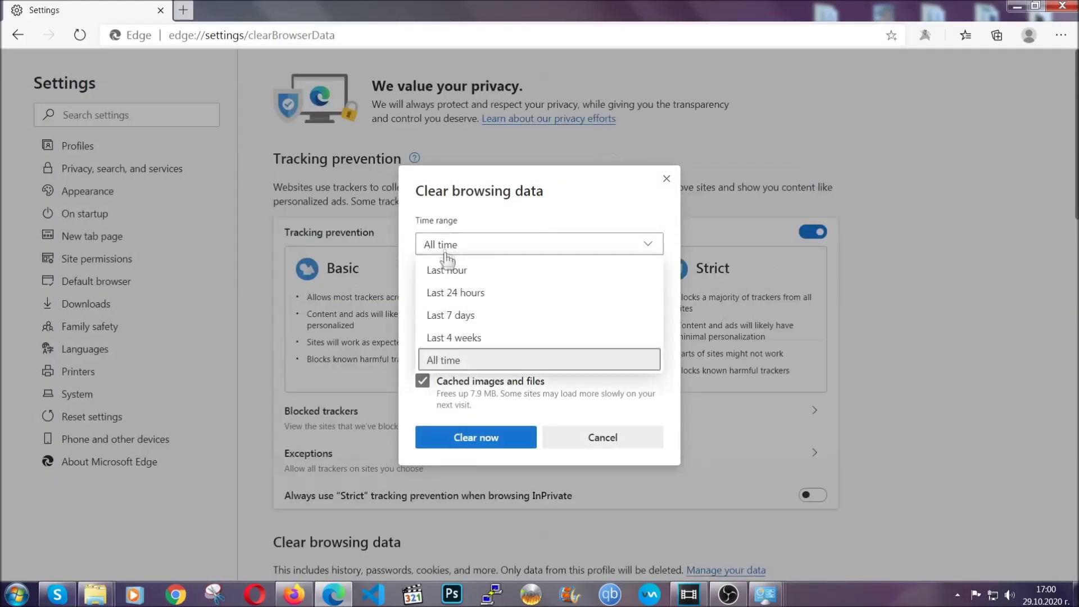
- Set Edge's Time range to All time and clear the selected browsing data
left_click(446, 362)
scroll(454, 343, "down", 3)
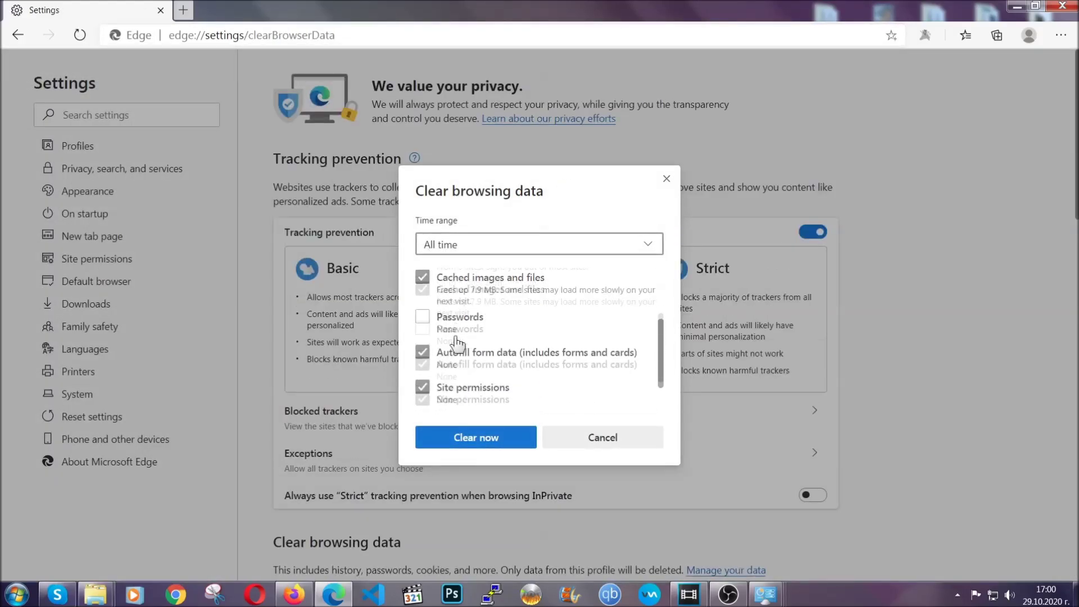
left_click(470, 442)
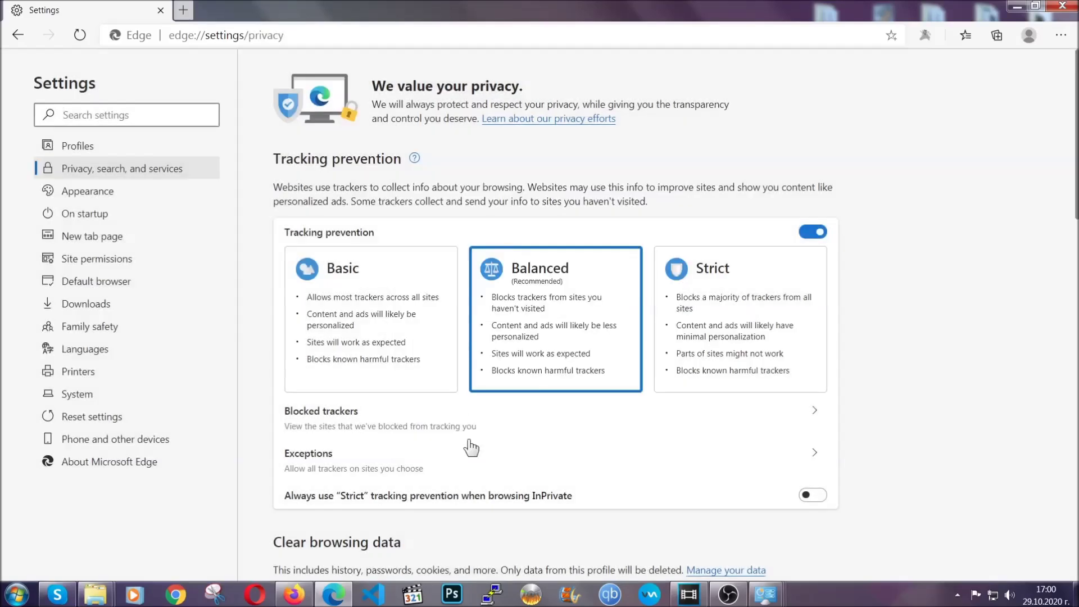
- Remove Edge's only extension from the Extensions page and close Edge
left_click(1061, 35)
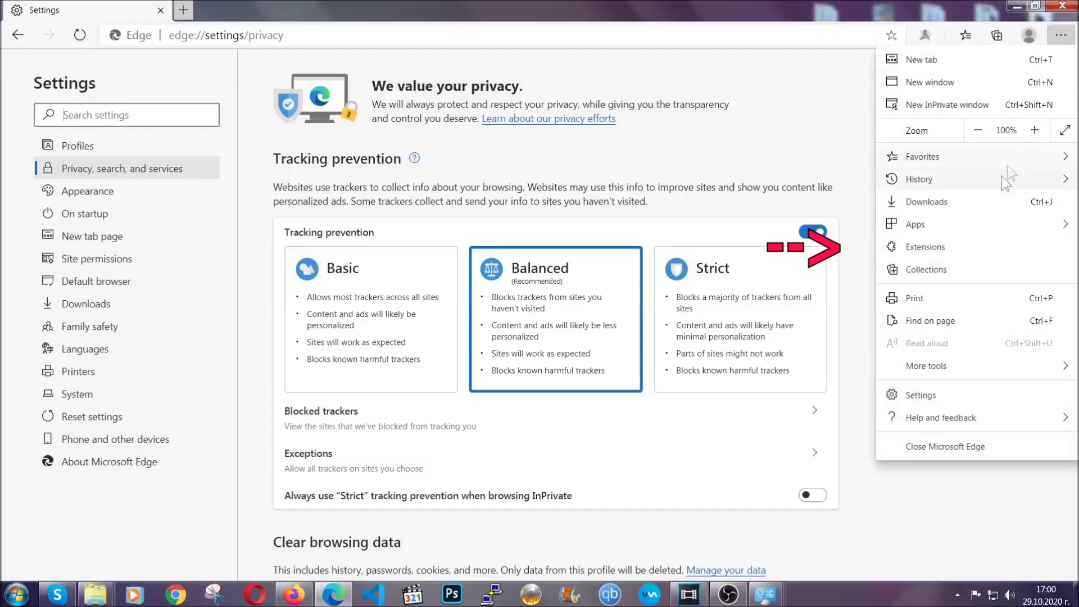
left_click(983, 239)
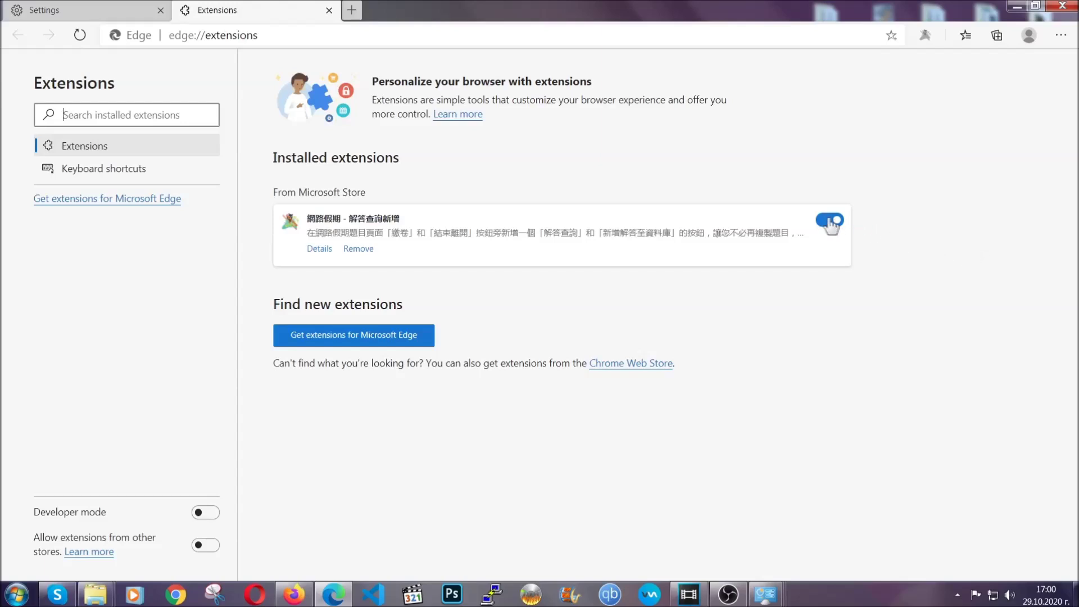
left_click(353, 249)
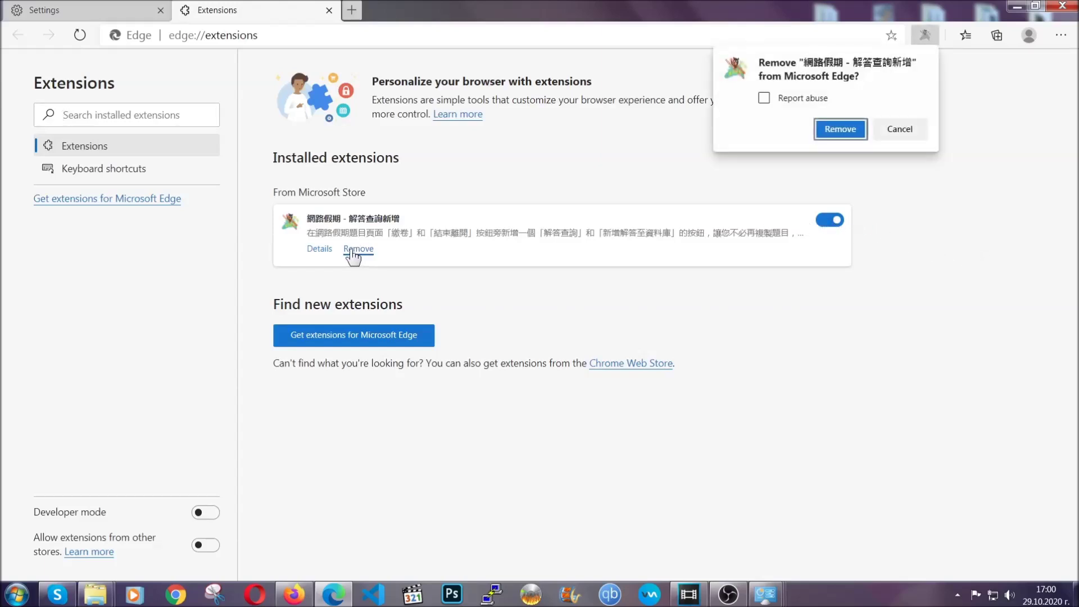
left_click(838, 130)
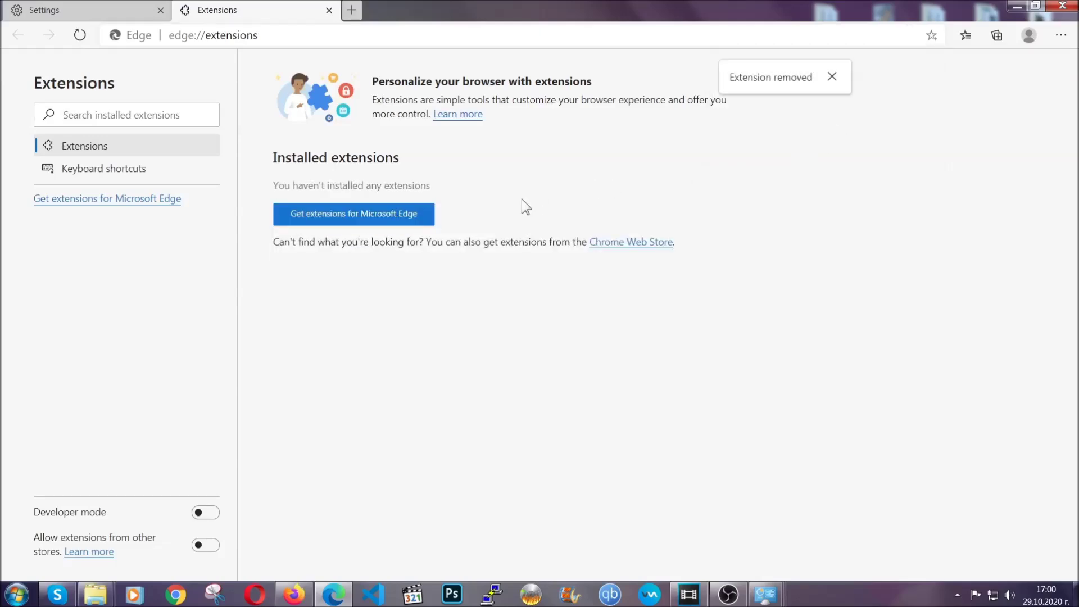
left_click(1068, 6)
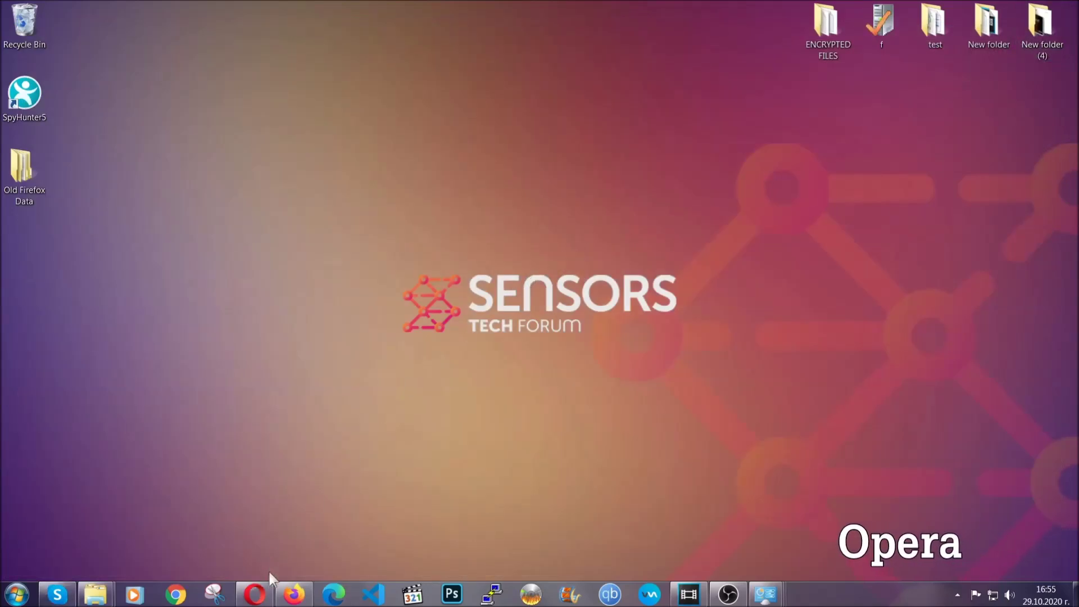
- Launch Opera and go to opera://settings/clearBrowserData to reach the Clear browsing data dialog
left_click(255, 593)
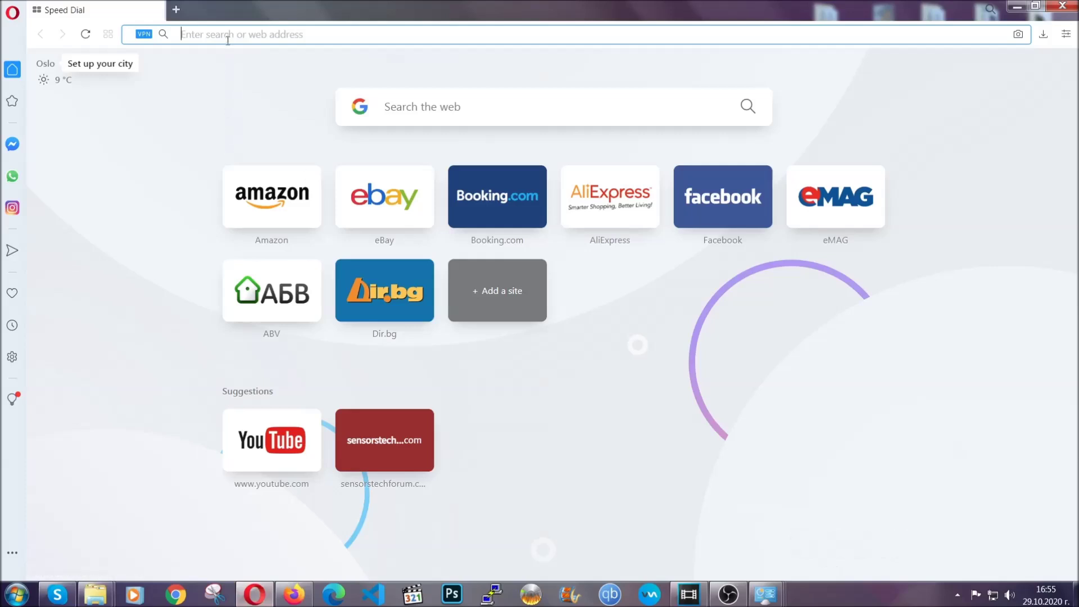
type("opera")
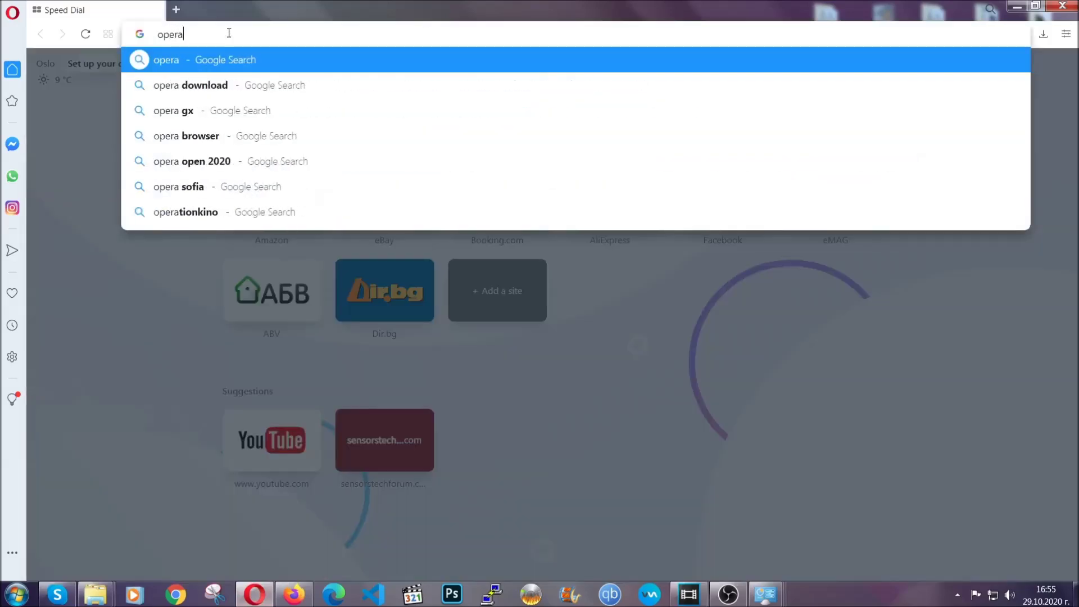
type("://se")
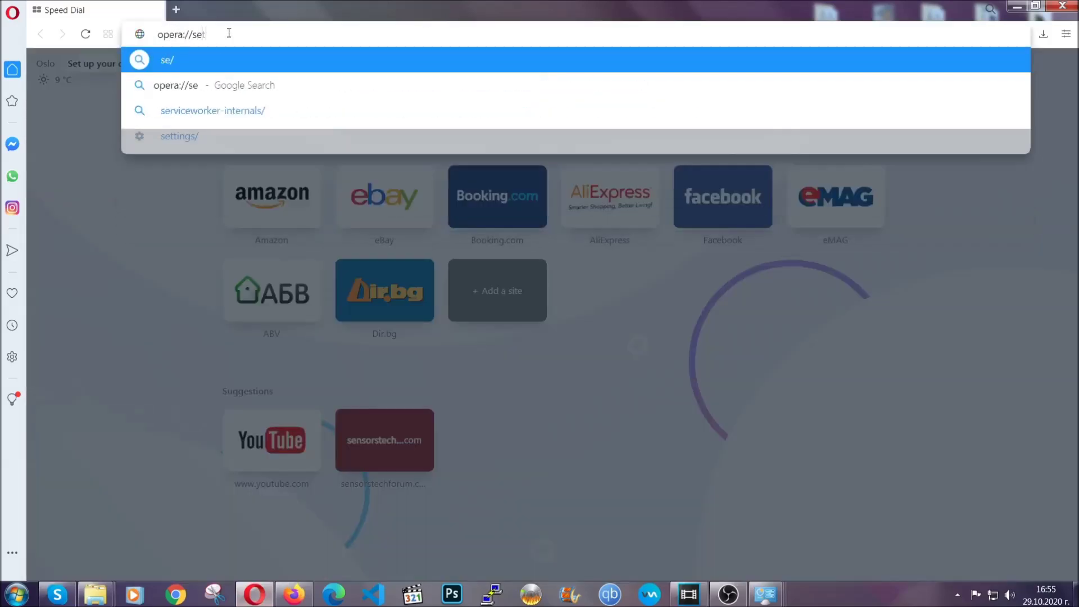
type("ttings/c")
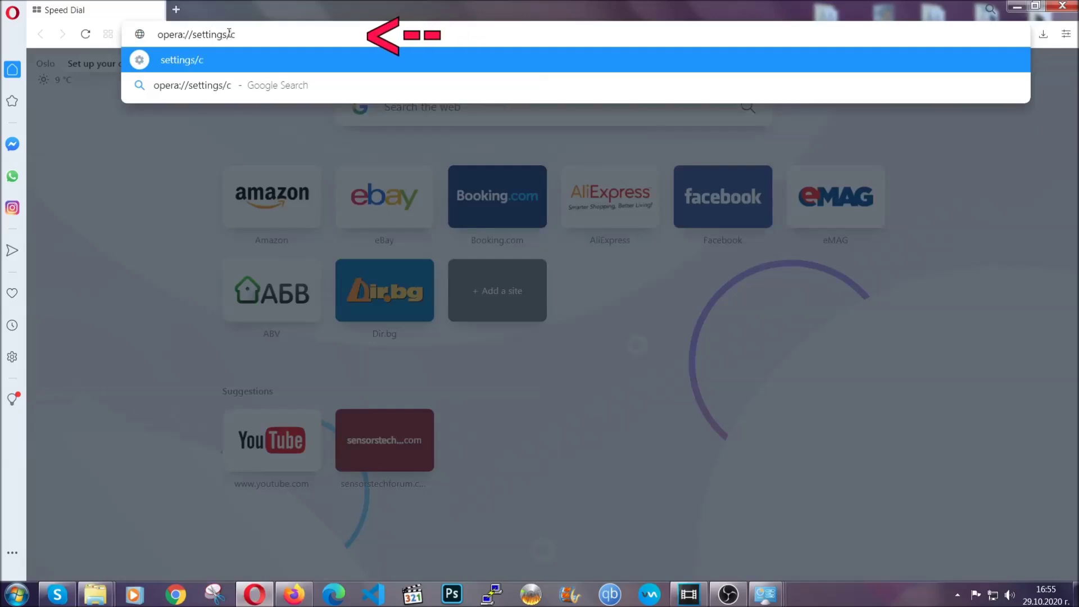
type("learBr")
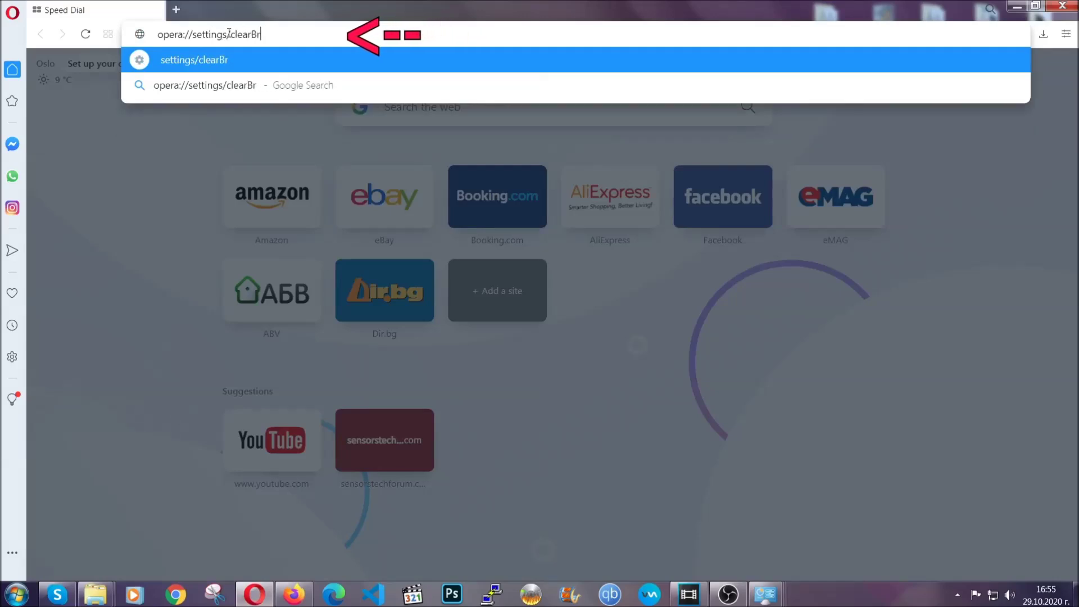
type("rowserData")
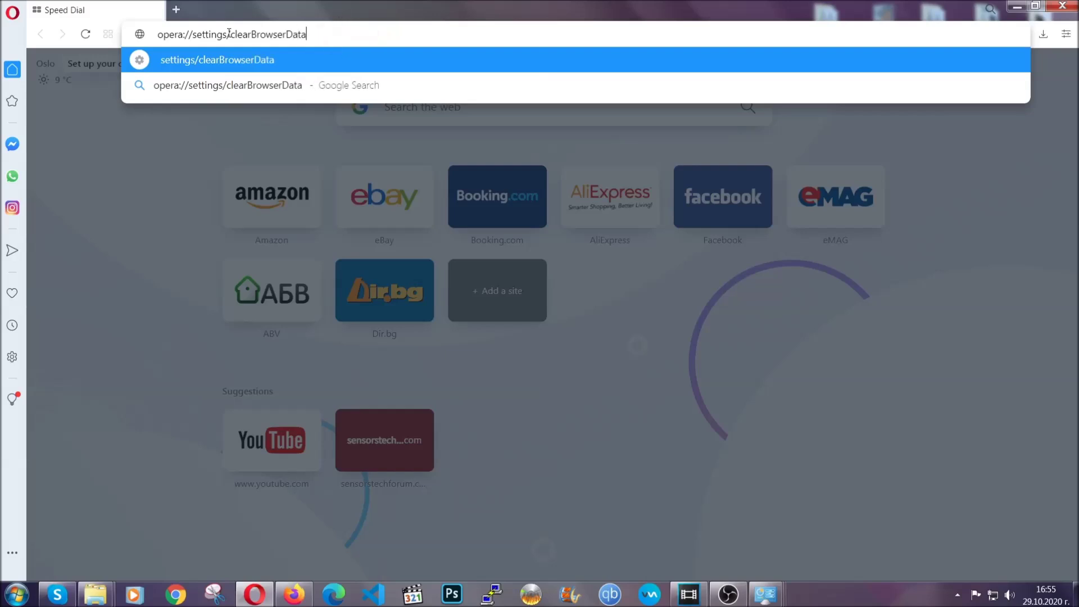
key("Return")
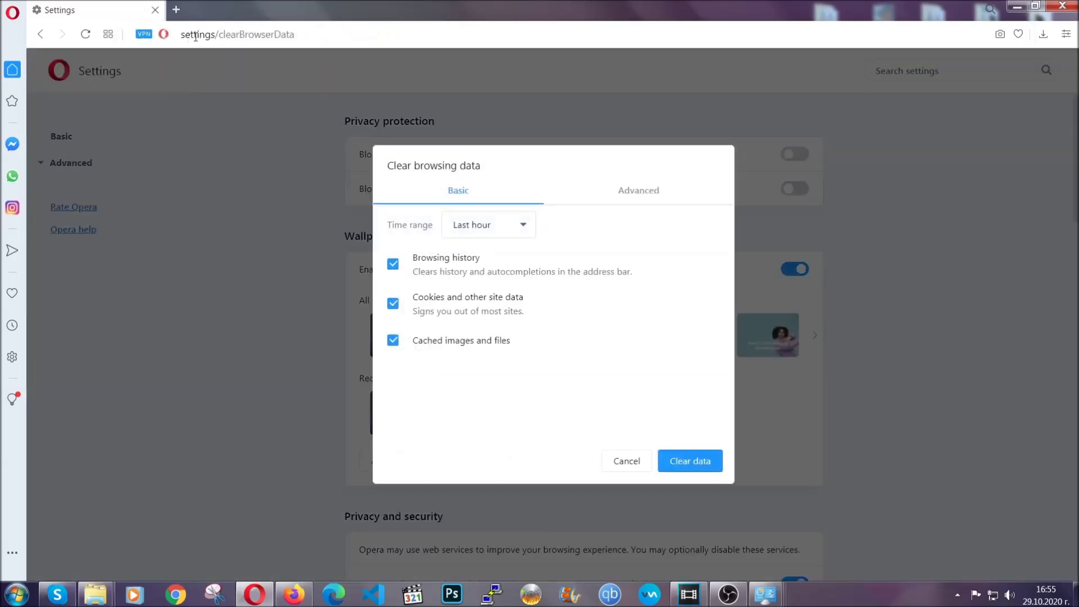
- On the Advanced tab, clear All time browsing data with Site Settings also ticked
left_click(636, 197)
left_click(531, 227)
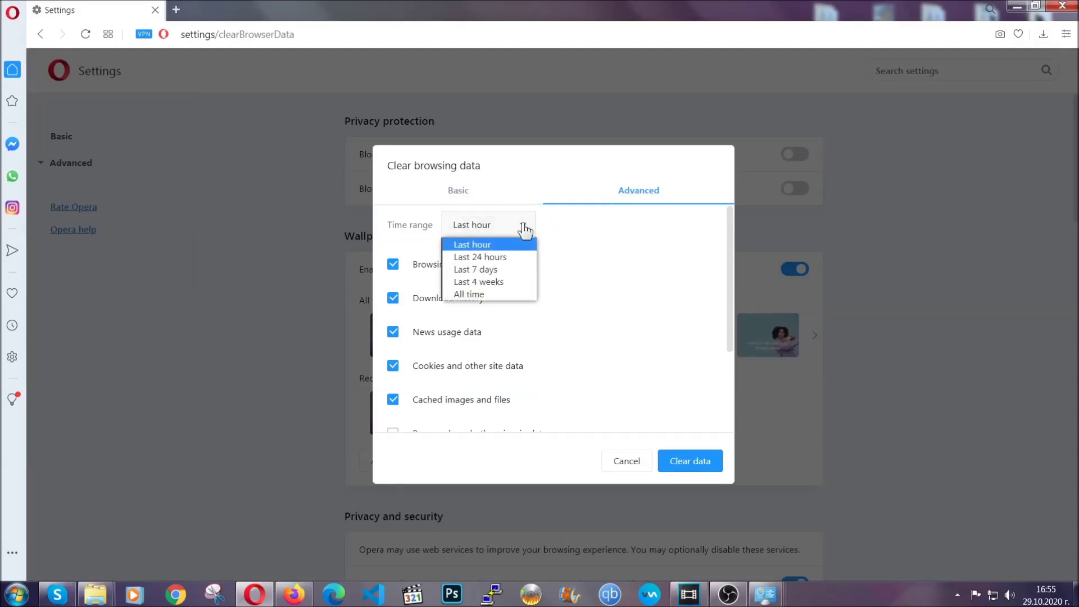
left_click(487, 293)
scroll(493, 301, "down", 3)
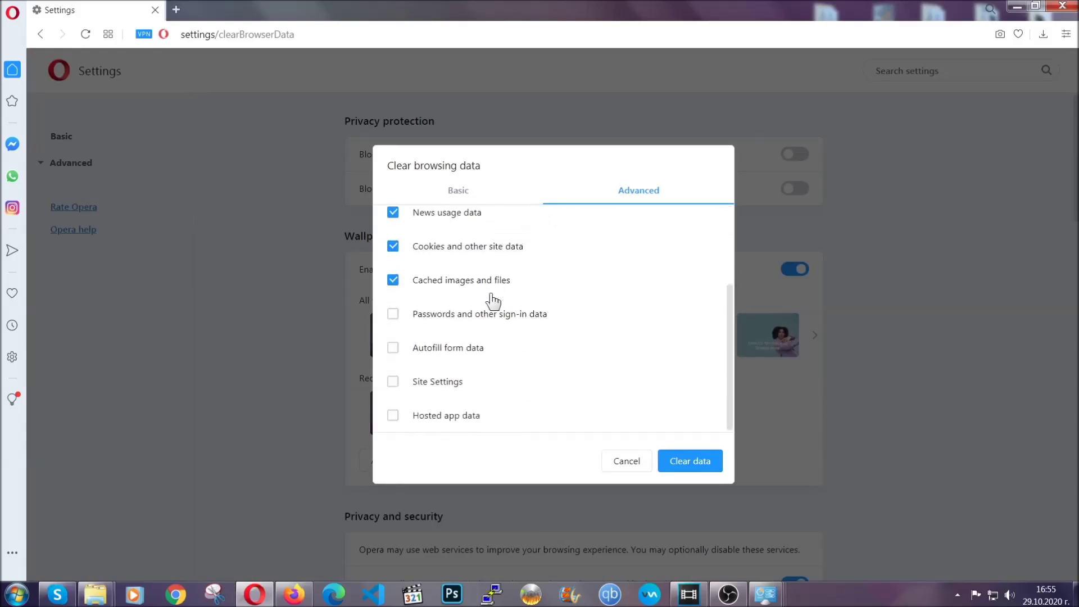
left_click(442, 384)
left_click(687, 464)
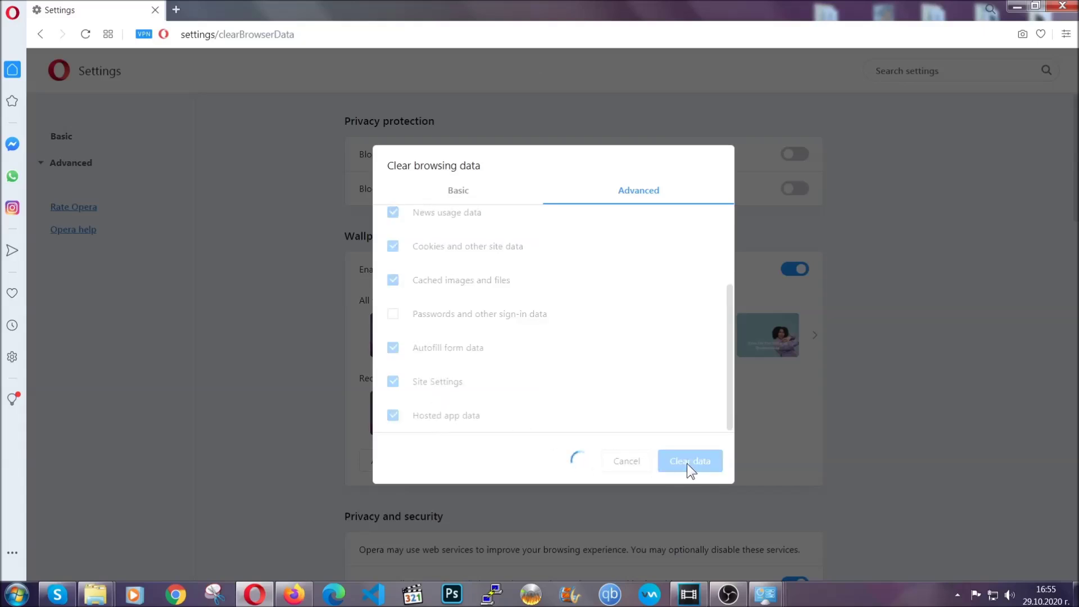